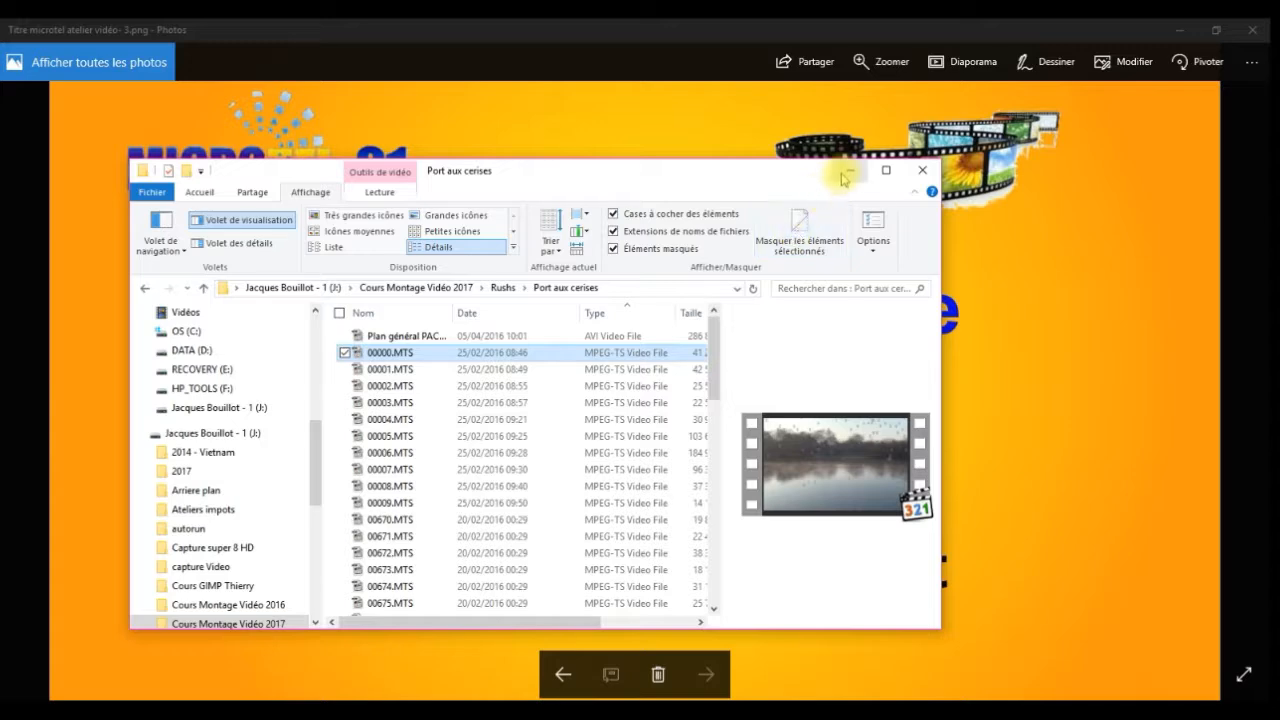
- Start a new Vegas Movie Studio project and look through its HDV, DV, DVD, Blu-ray Disc and Vidéo Internet presets
{"action": "left_click", "coordinate": [846, 169]}
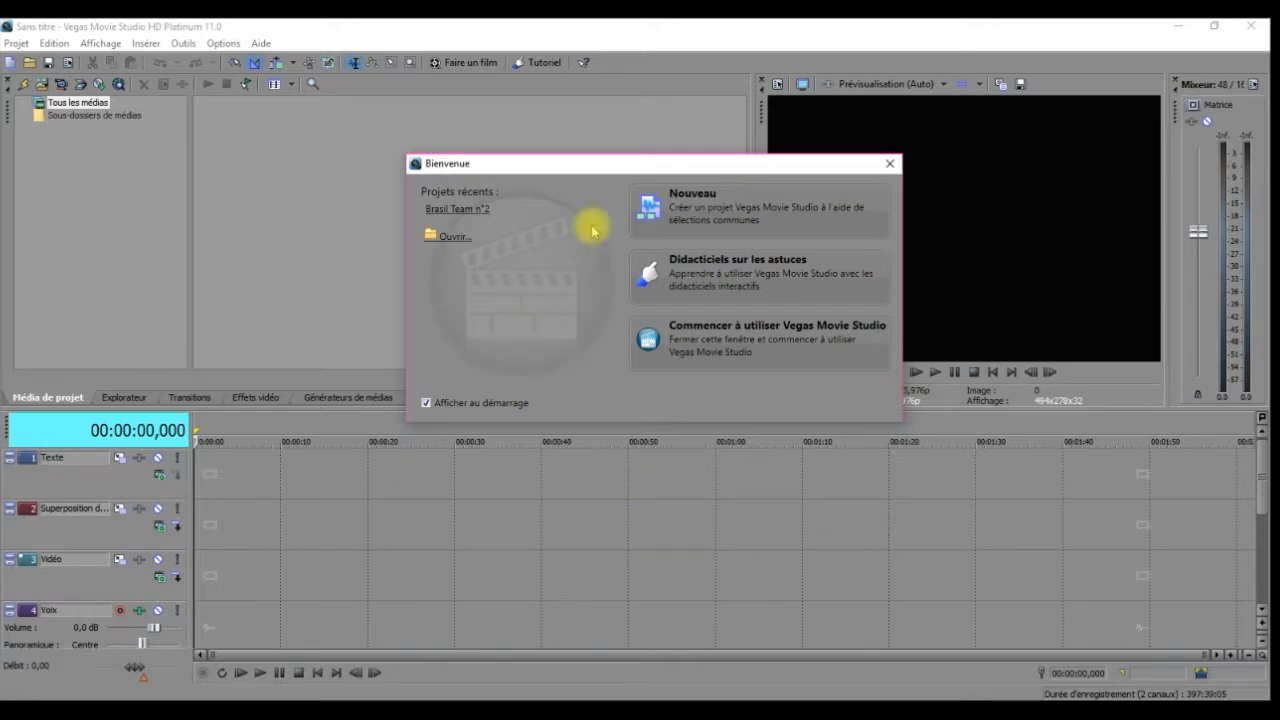
{"action": "left_click", "coordinate": [697, 206]}
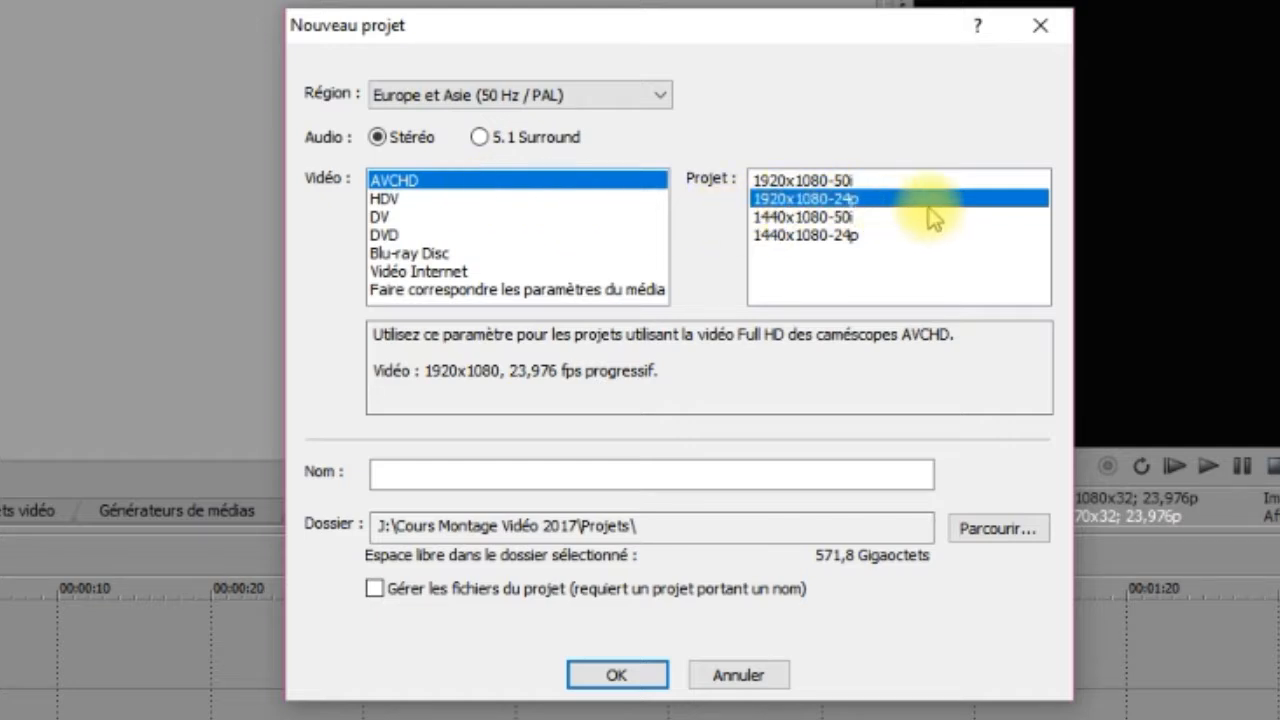
{"action": "left_click", "coordinate": [386, 198]}
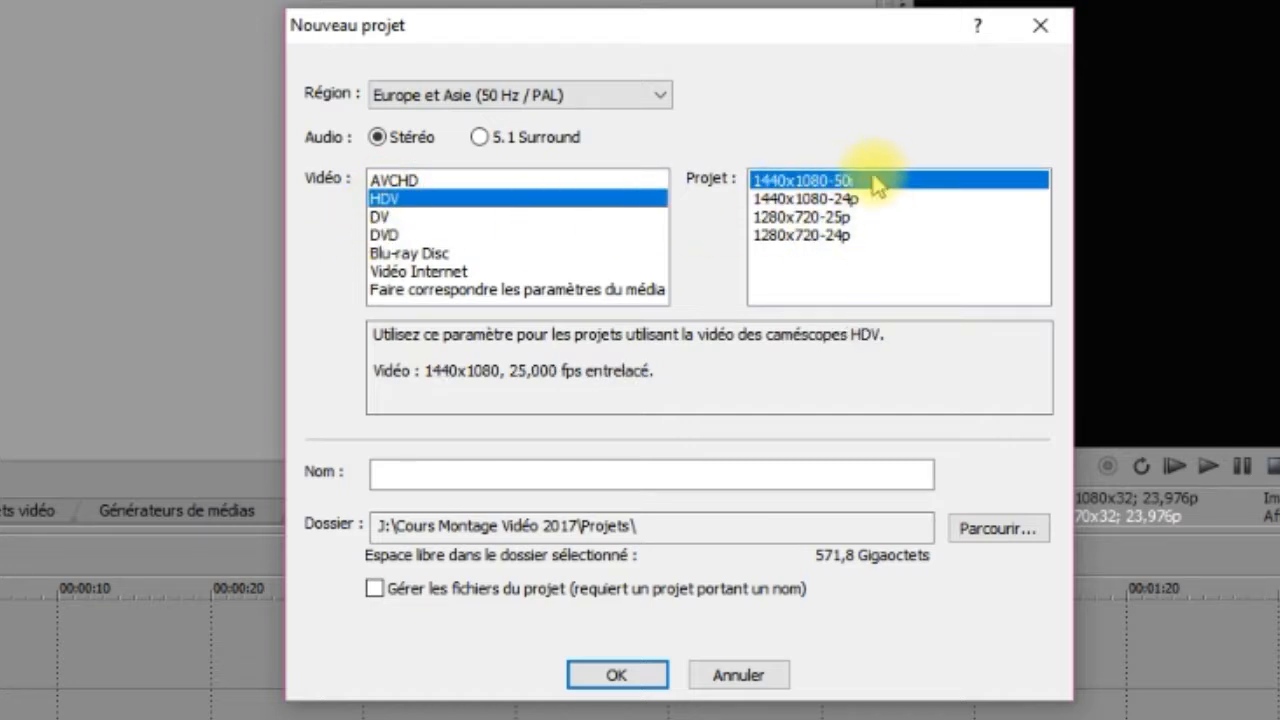
{"action": "left_click", "coordinate": [382, 217]}
{"action": "left_click", "coordinate": [390, 234]}
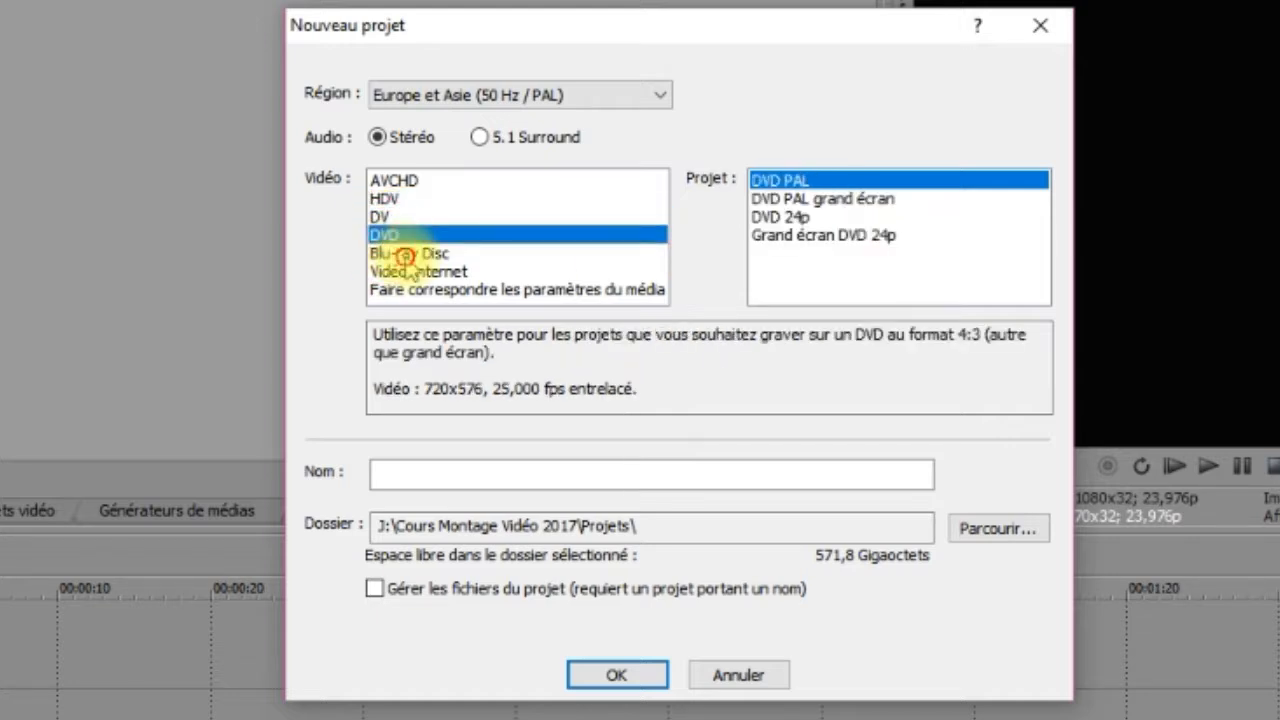
{"action": "left_click", "coordinate": [405, 256]}
{"action": "left_click", "coordinate": [420, 273]}
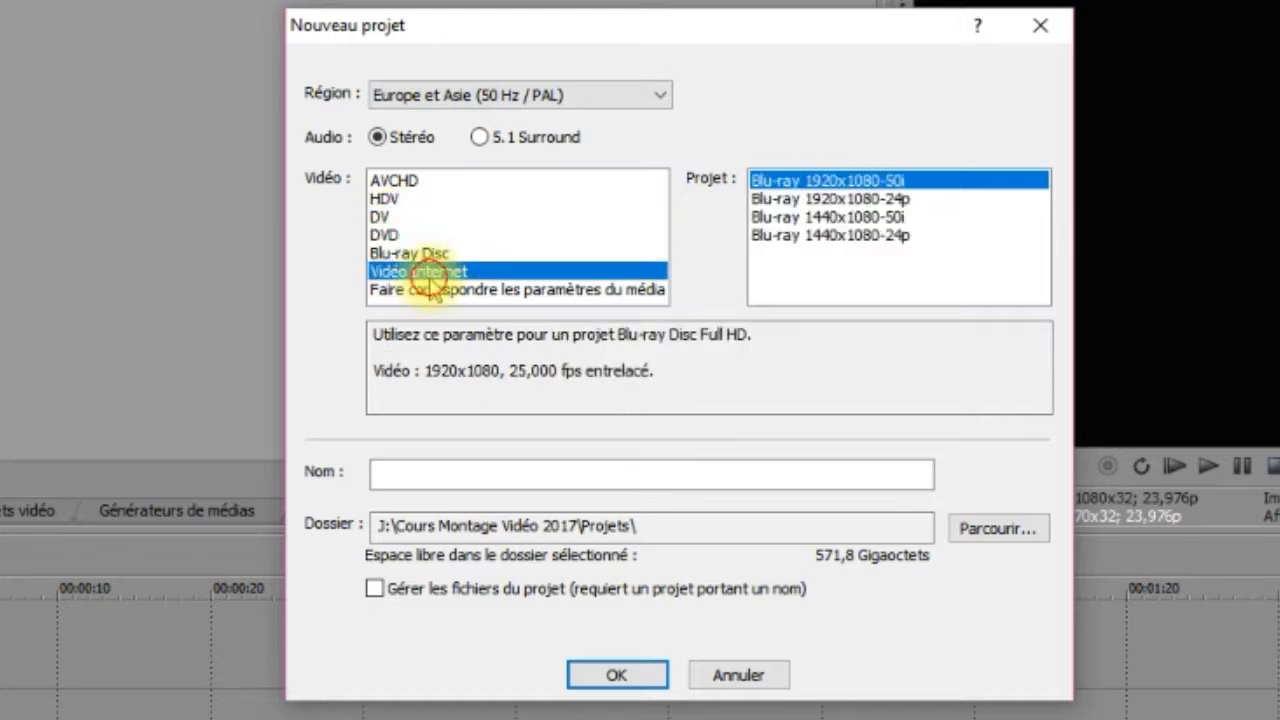
- Match the new project's video settings to the clip 00000.MTS from Cours Montage Vidéo 2017, Rushs, Port aux cerises
{"action": "left_click", "coordinate": [518, 290]}
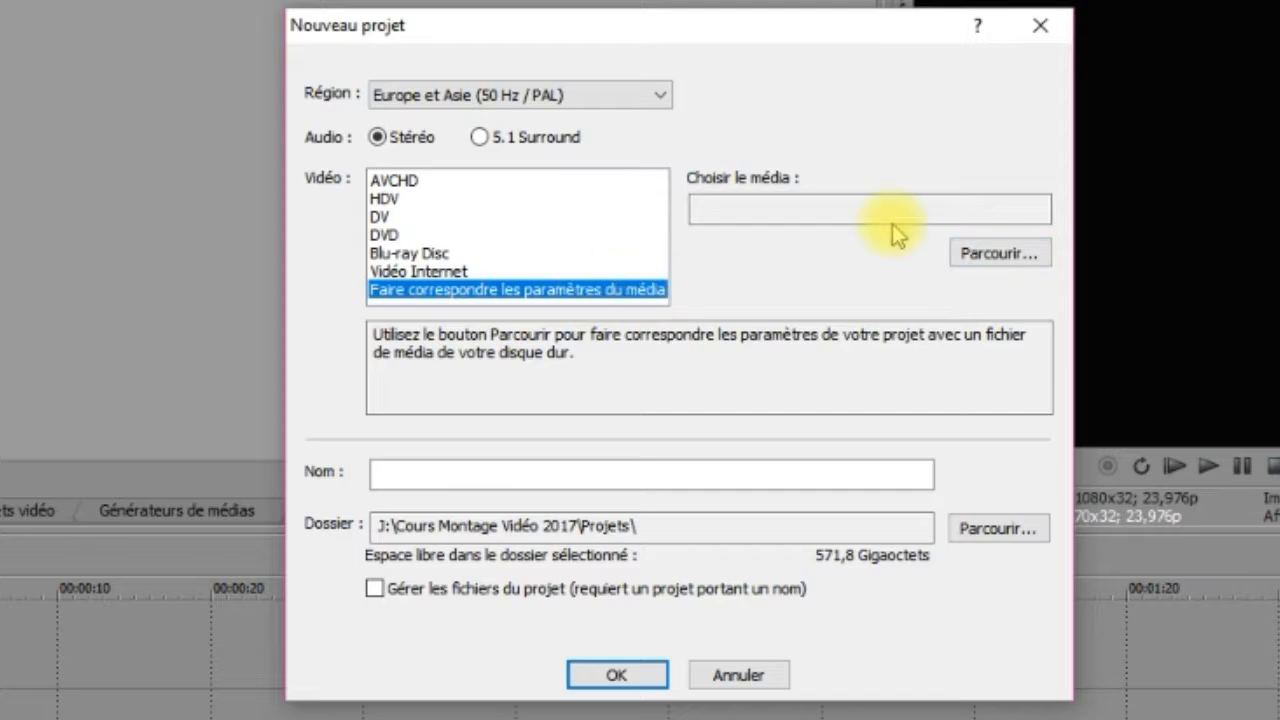
{"action": "left_click", "coordinate": [1026, 256]}
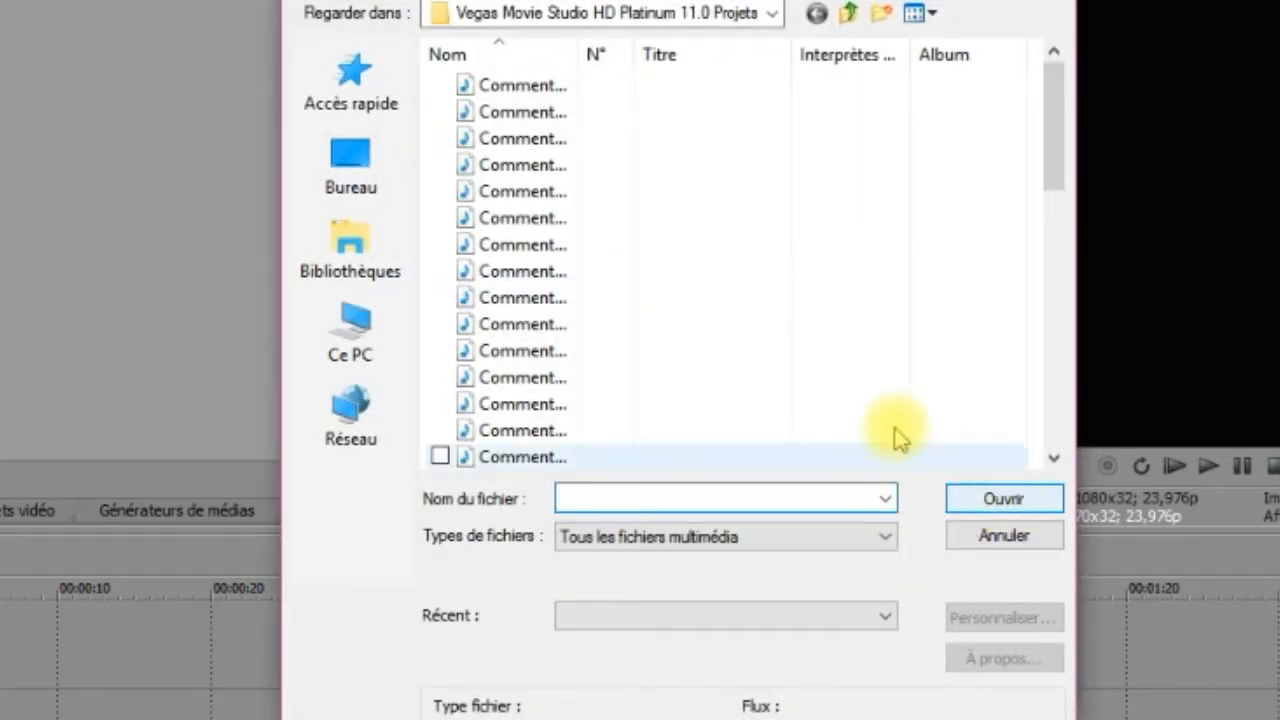
{"action": "left_click", "coordinate": [774, 13]}
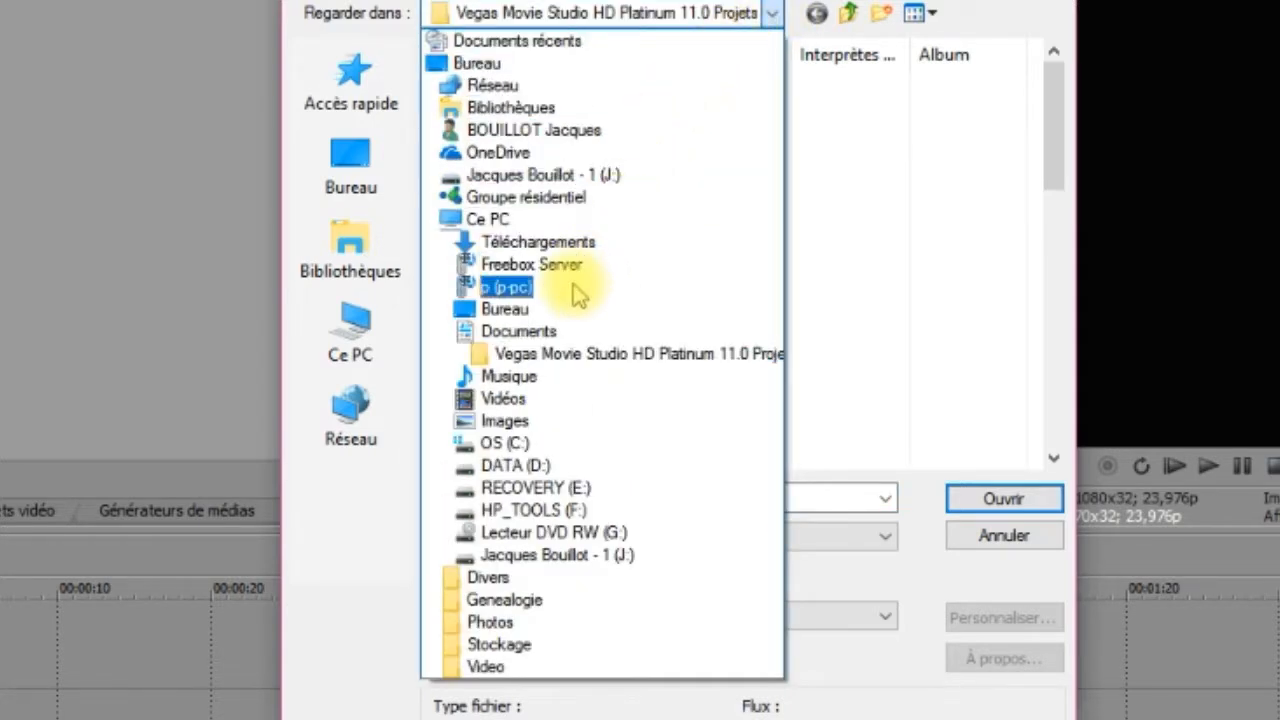
{"action": "left_click", "coordinate": [572, 556]}
{"action": "double_click", "coordinate": [608, 324]}
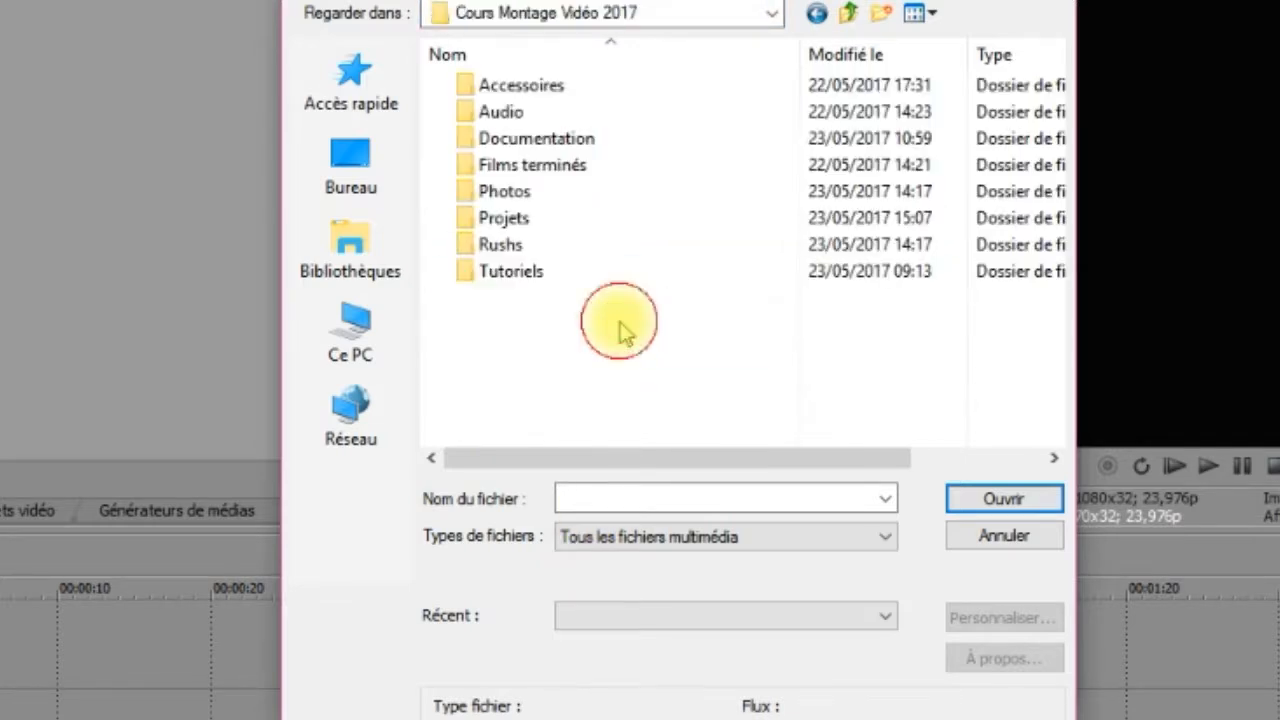
{"action": "double_click", "coordinate": [488, 246]}
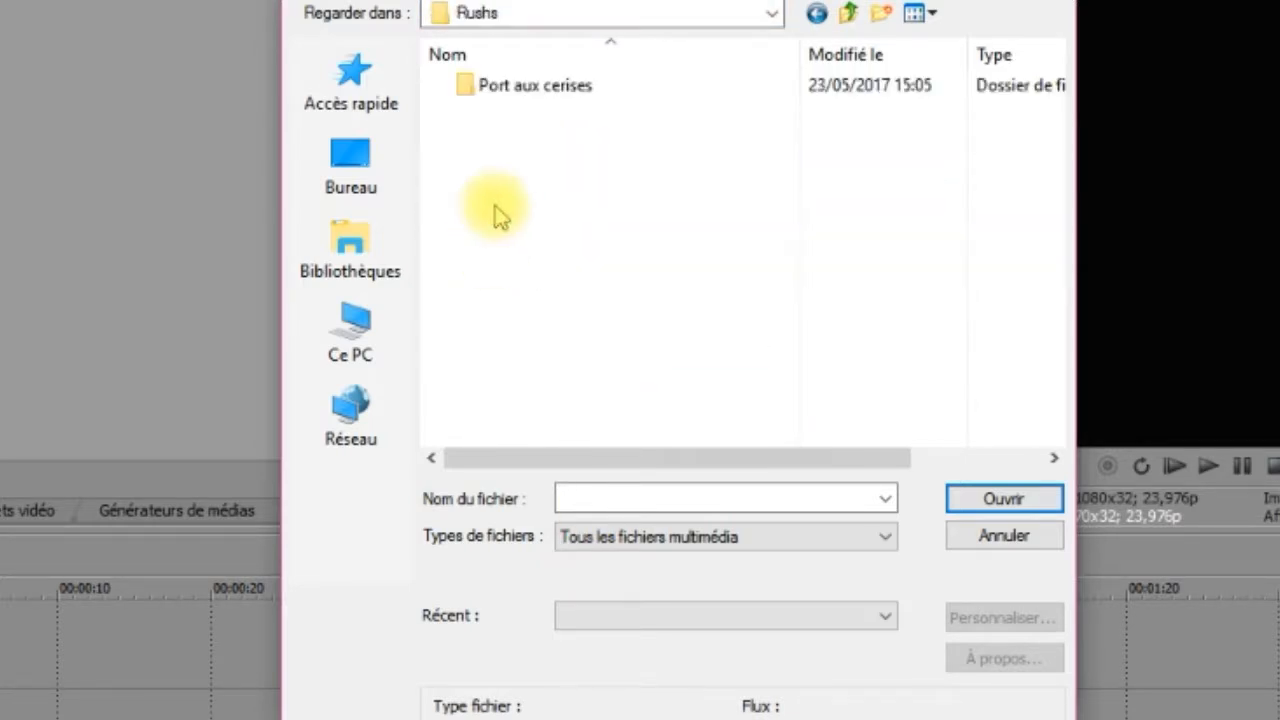
{"action": "double_click", "coordinate": [530, 95]}
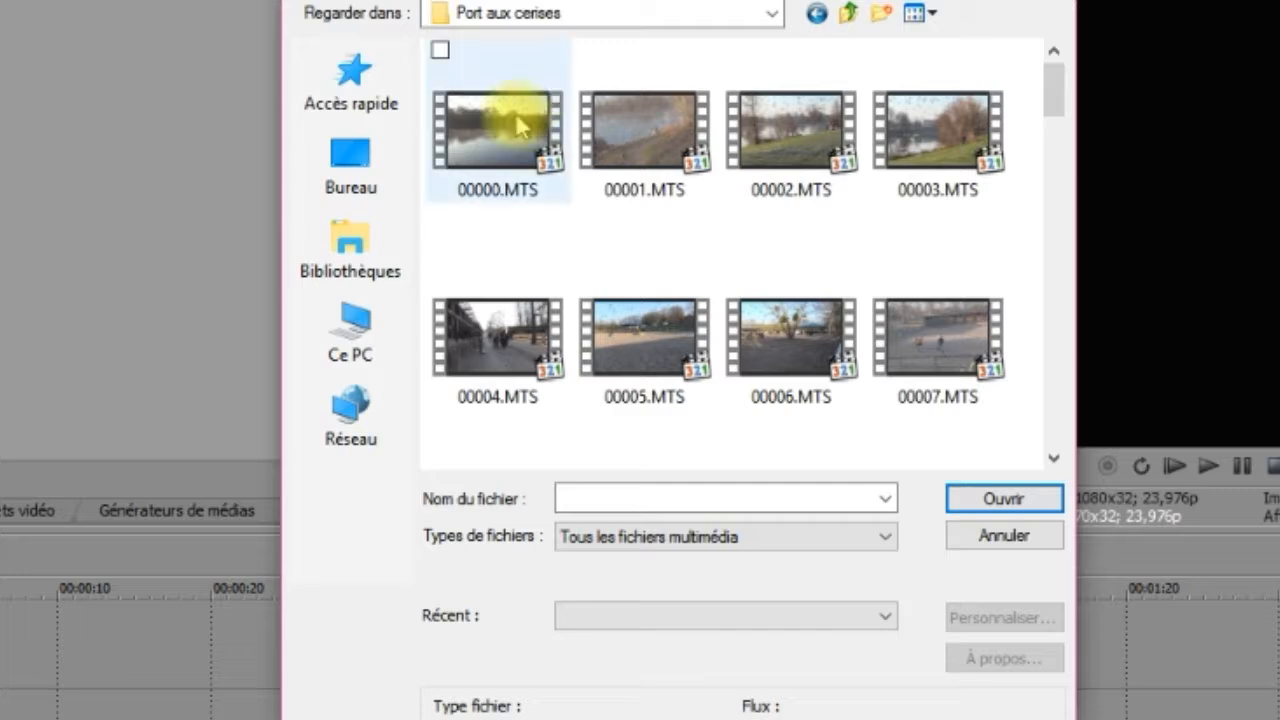
{"action": "left_click", "coordinate": [518, 125]}
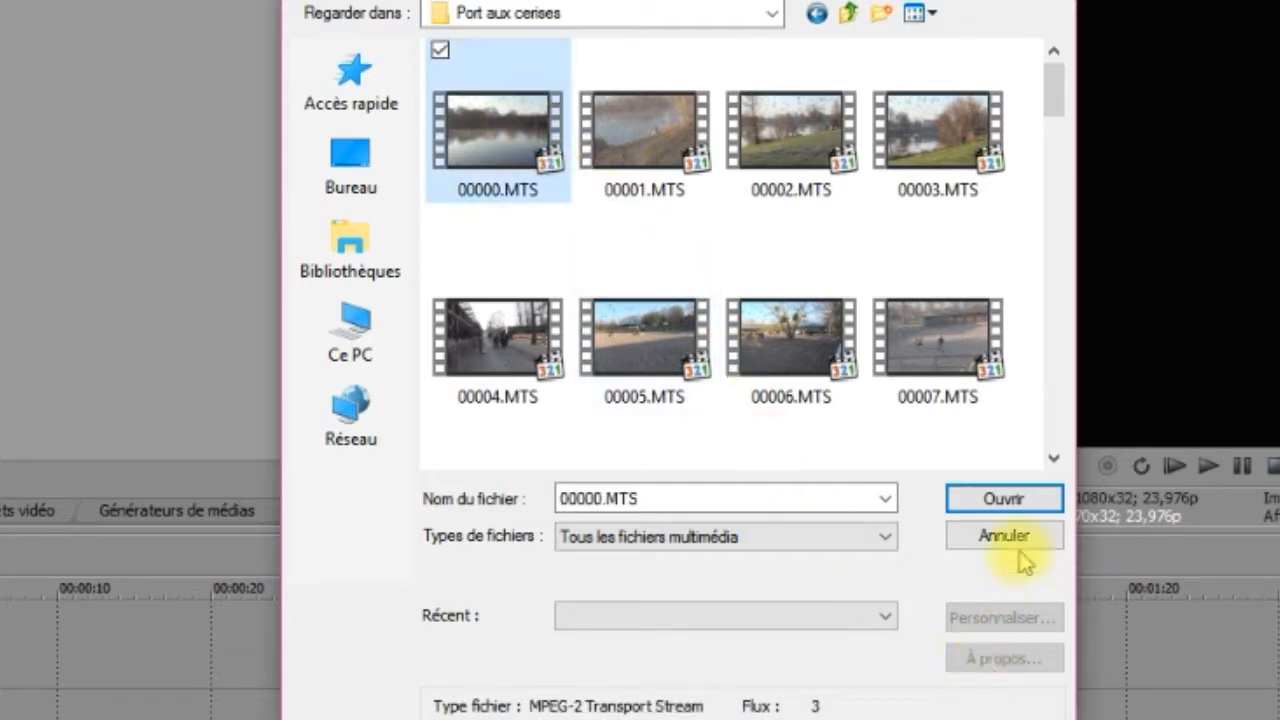
{"action": "left_click", "coordinate": [1018, 498]}
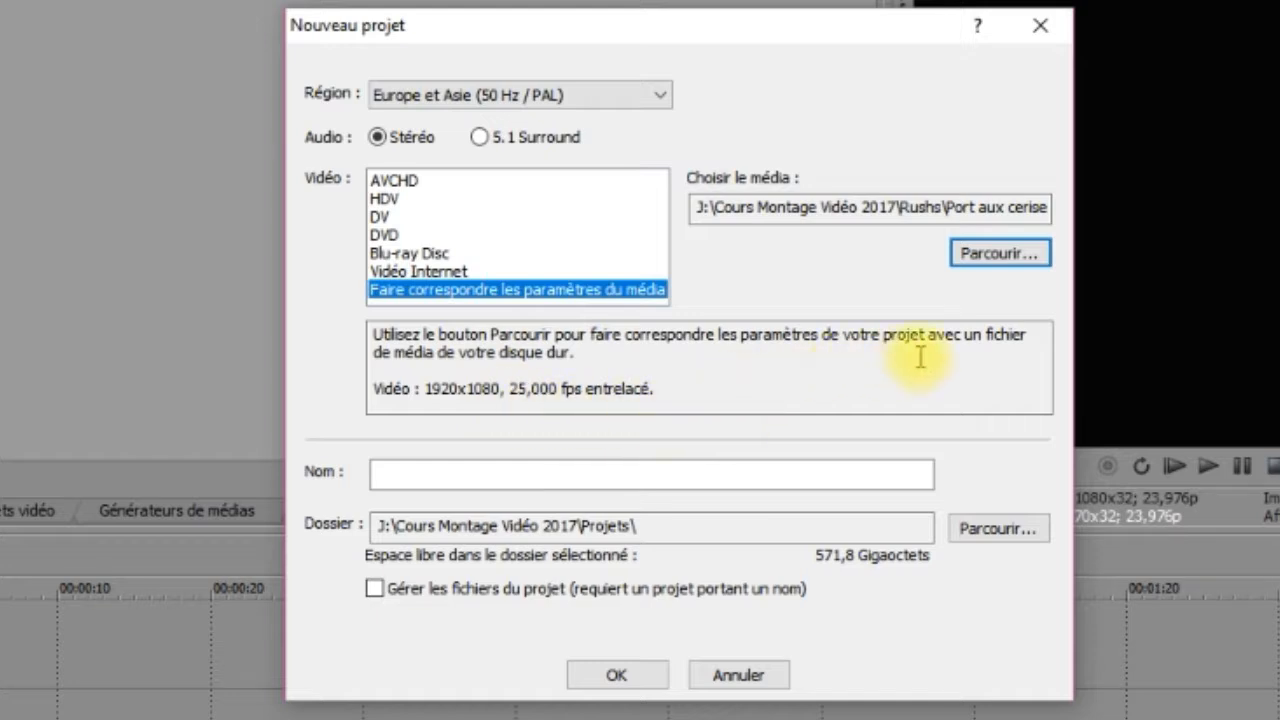
- Name the project "Ballade au port aux cerises" and choose the Projets folder in Cours Montage Vidéo 2017 for it
{"action": "left_click", "coordinate": [749, 474]}
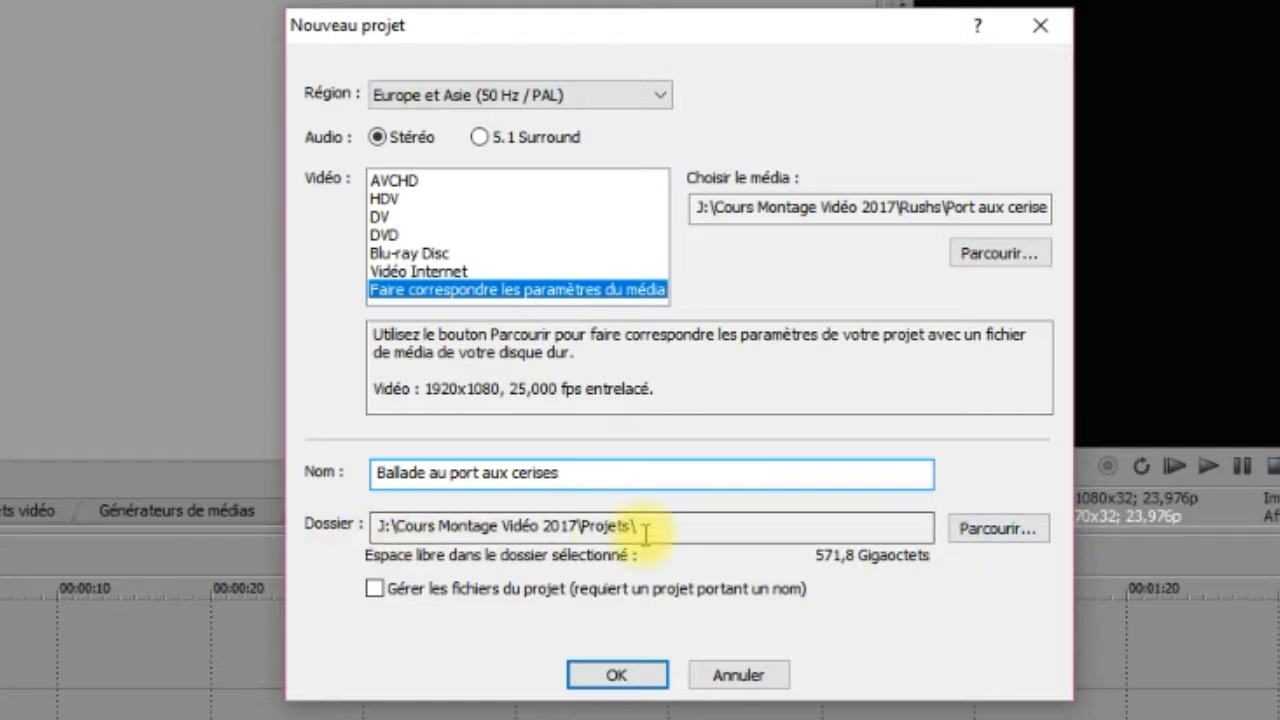
{"action": "left_click", "coordinate": [1025, 528]}
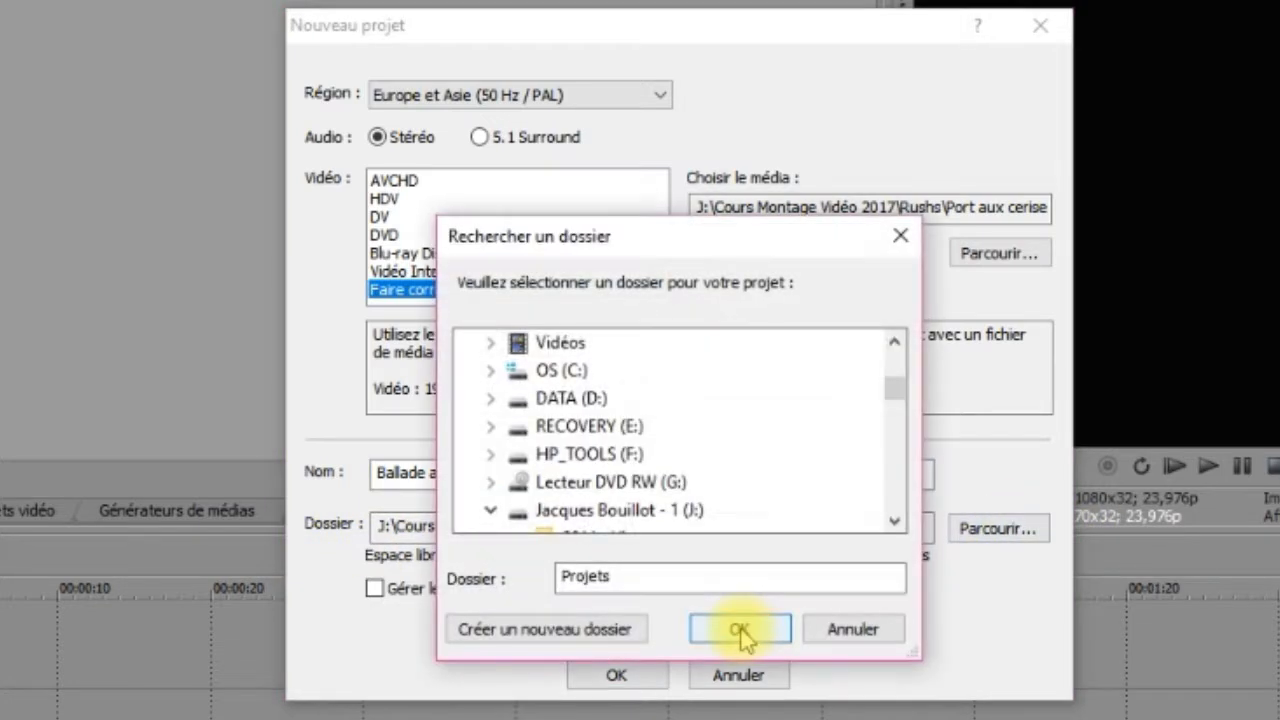
{"action": "left_click_drag", "start_coordinate": [900, 390], "coordinate": [898, 400]}
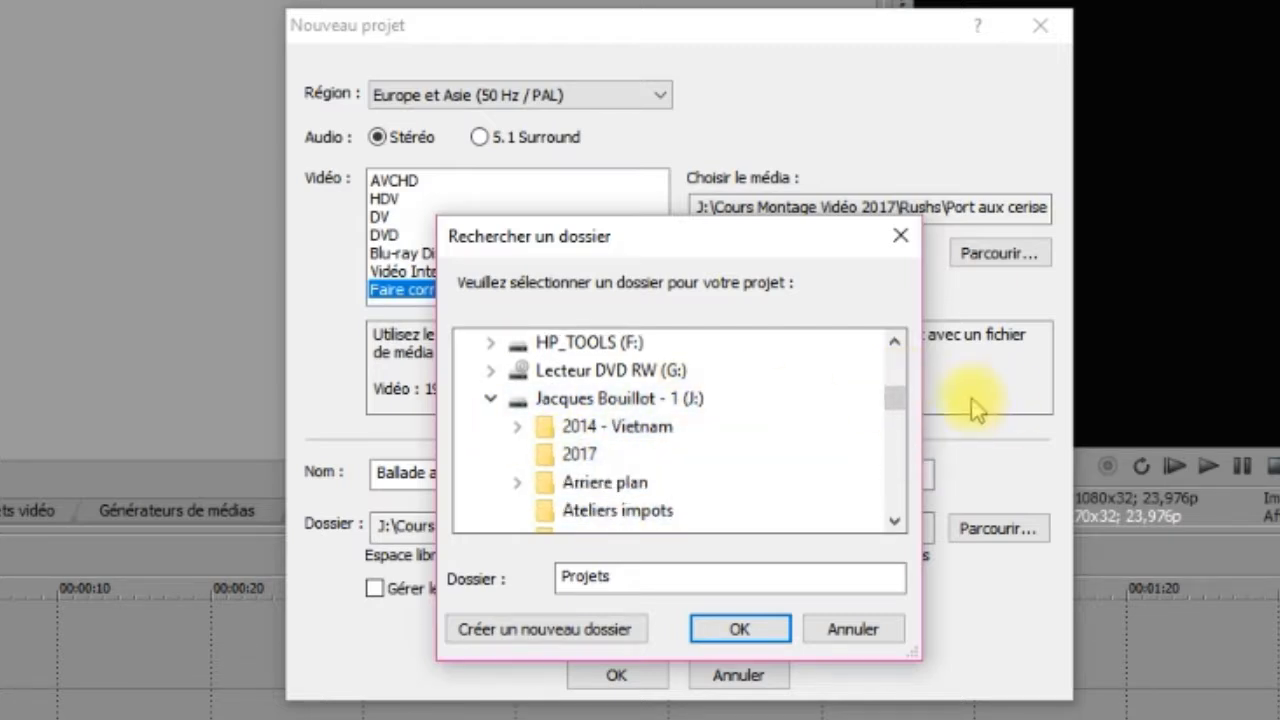
{"action": "left_click_drag", "start_coordinate": [895, 398], "coordinate": [897, 424]}
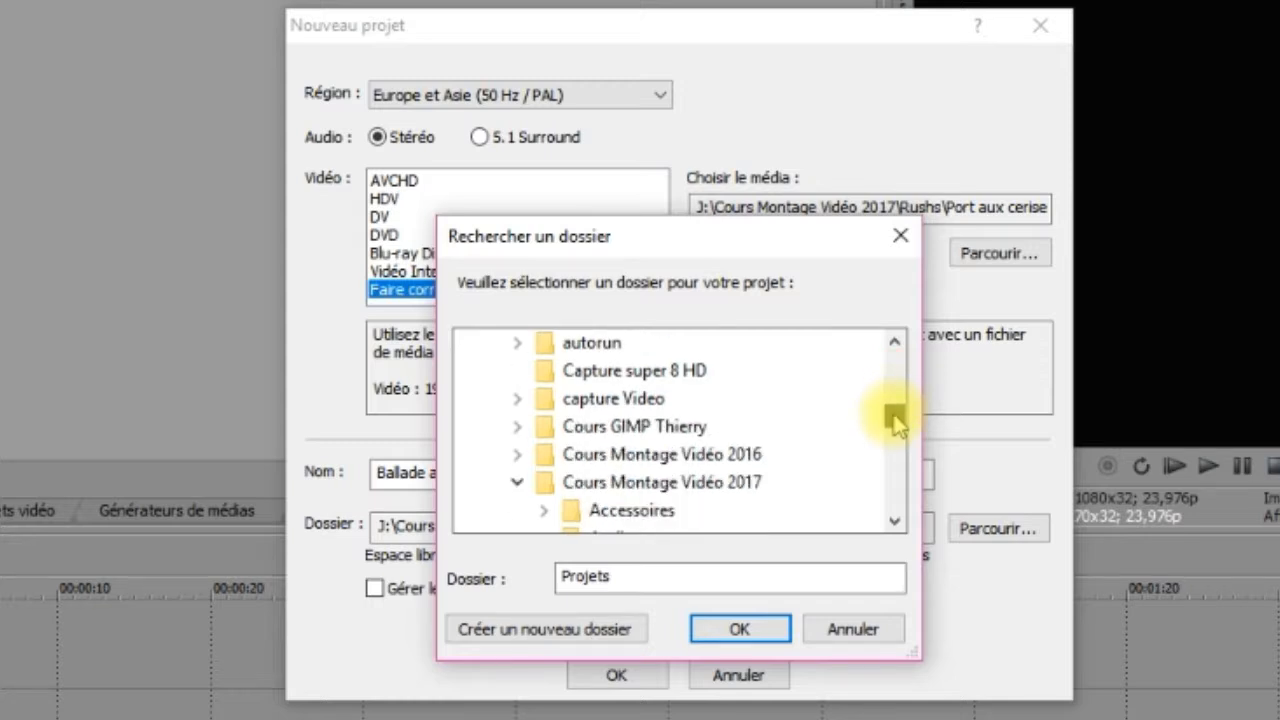
{"action": "left_click", "coordinate": [712, 486]}
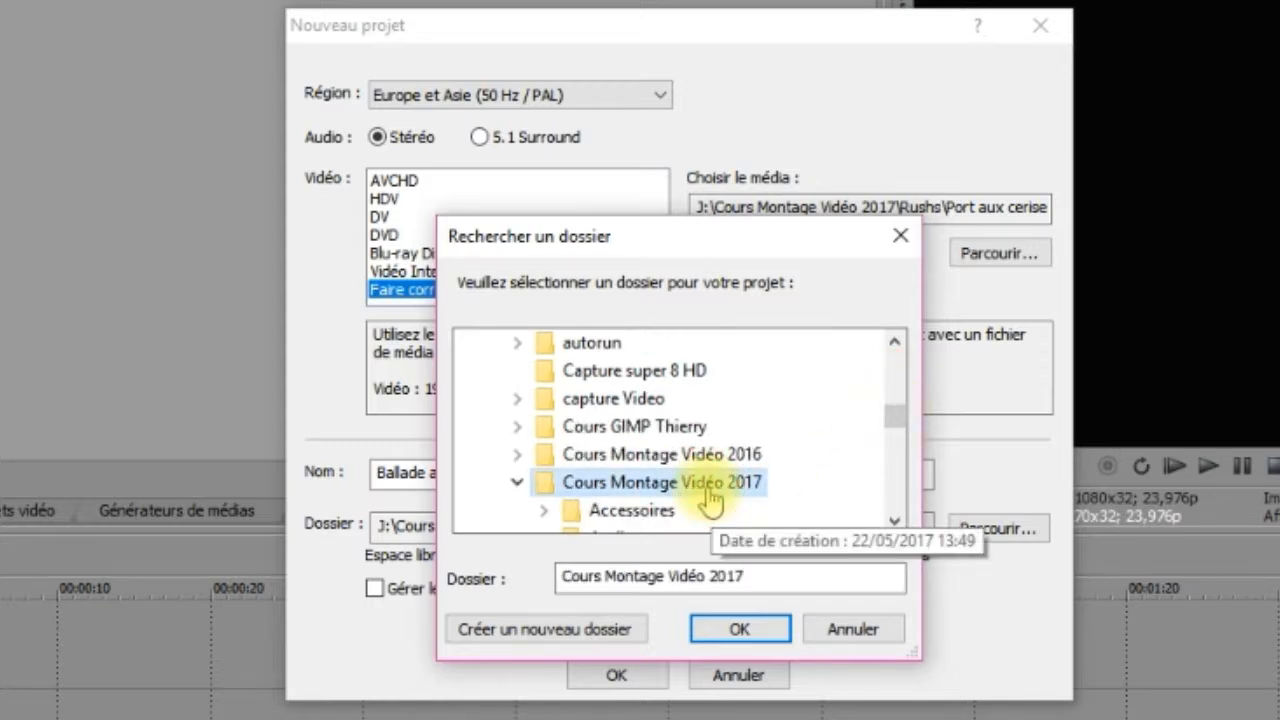
{"action": "left_click", "coordinate": [894, 522]}
{"action": "left_click", "coordinate": [894, 522]}
{"action": "left_click", "coordinate": [894, 522]}
{"action": "left_click", "coordinate": [894, 522]}
{"action": "left_click", "coordinate": [894, 522]}
{"action": "left_click", "coordinate": [894, 522]}
{"action": "left_click", "coordinate": [607, 485]}
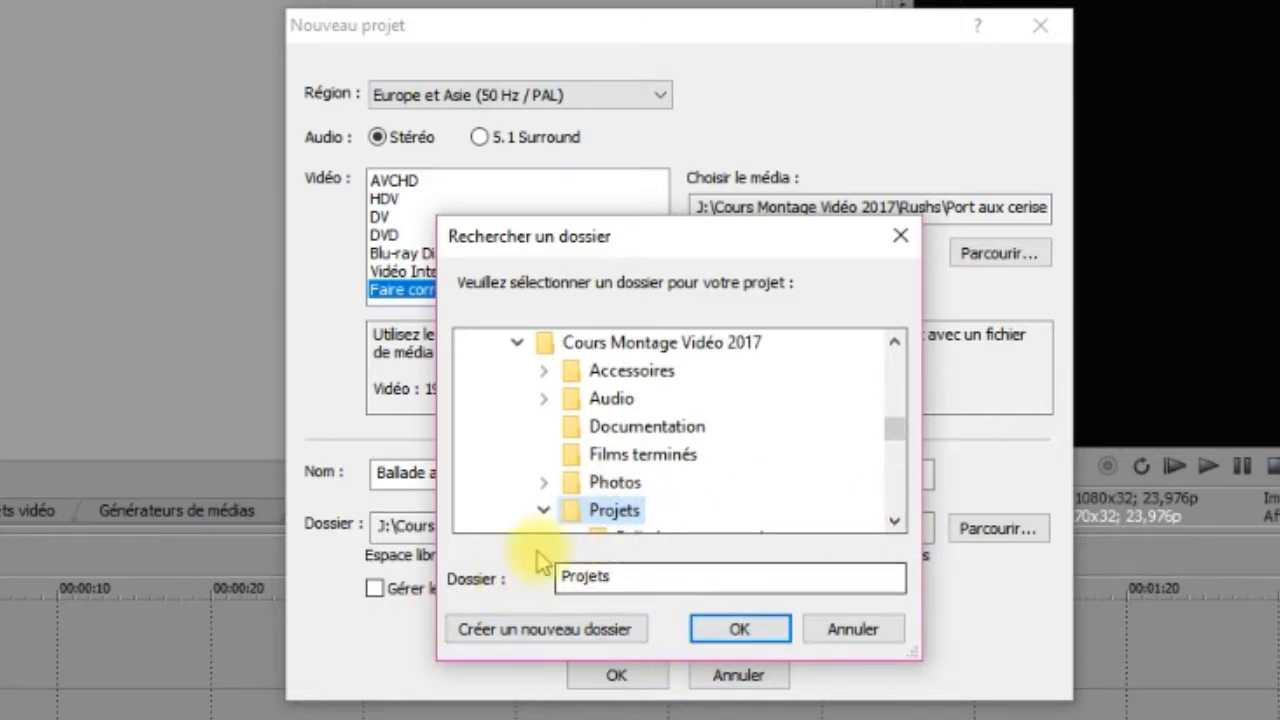
{"action": "left_click", "coordinate": [763, 631]}
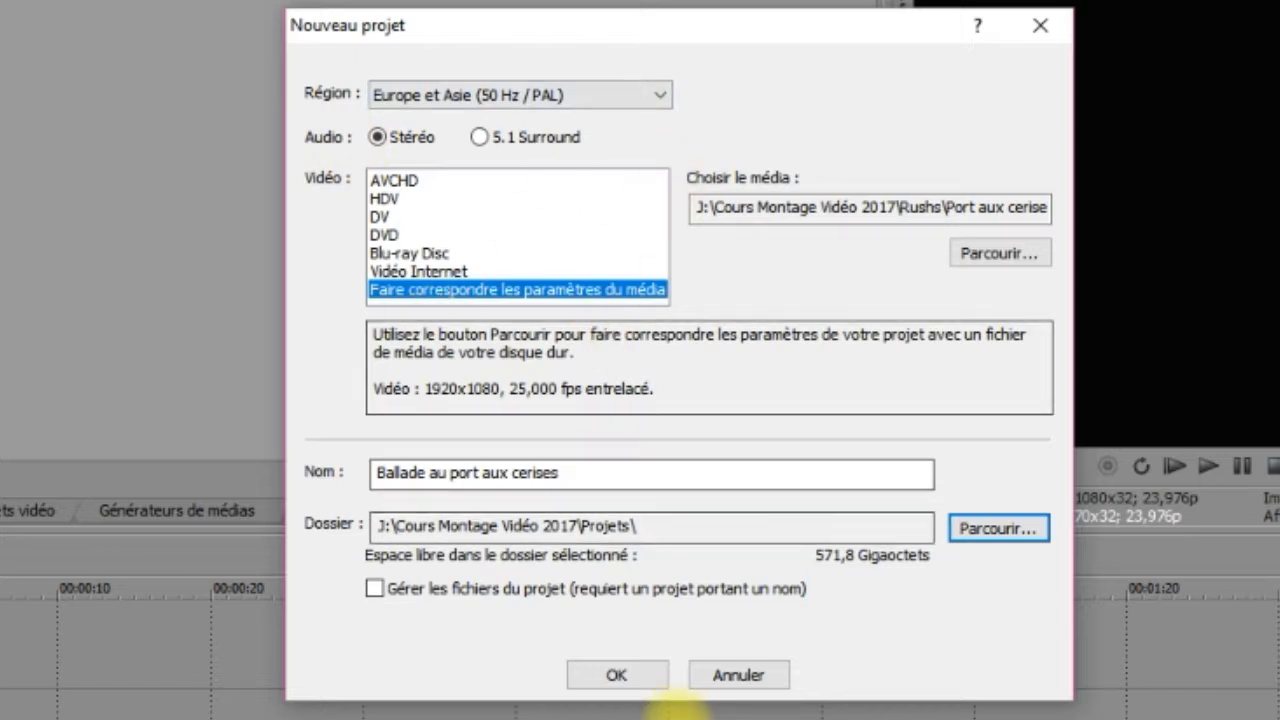
- Enable management of the project's files and create the project
{"action": "left_click", "coordinate": [375, 590]}
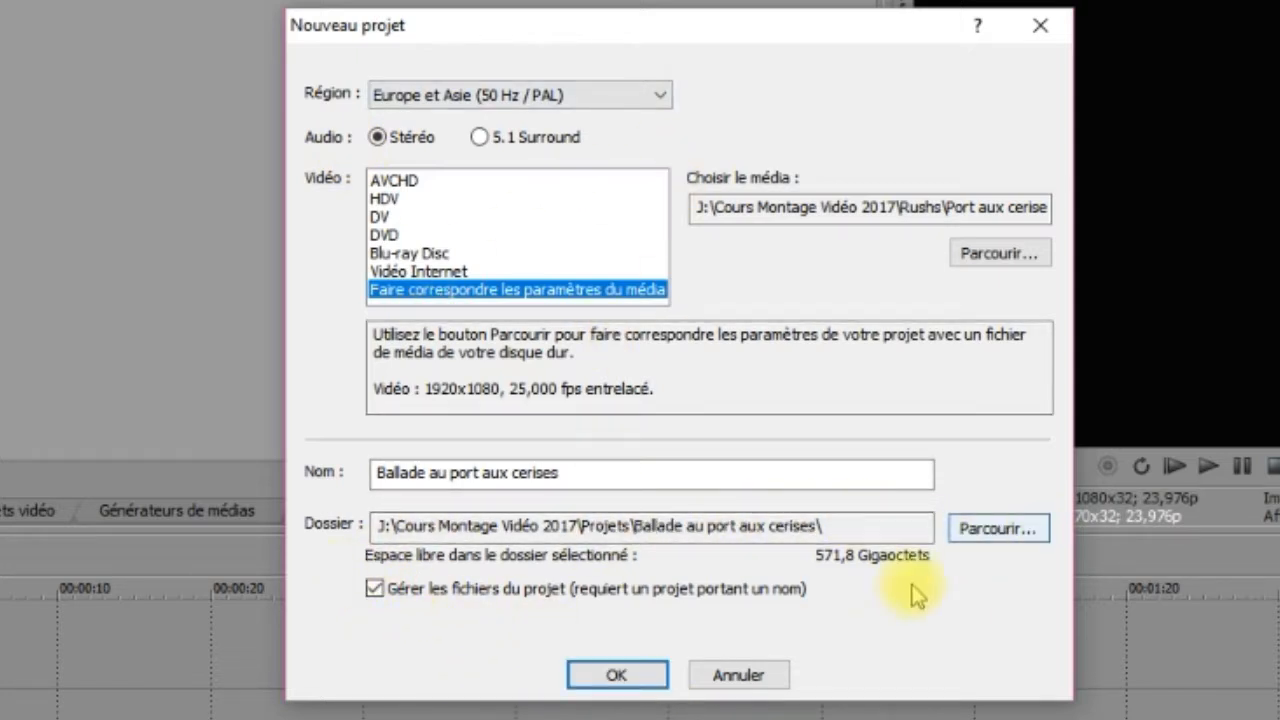
{"action": "left_click", "coordinate": [632, 676]}
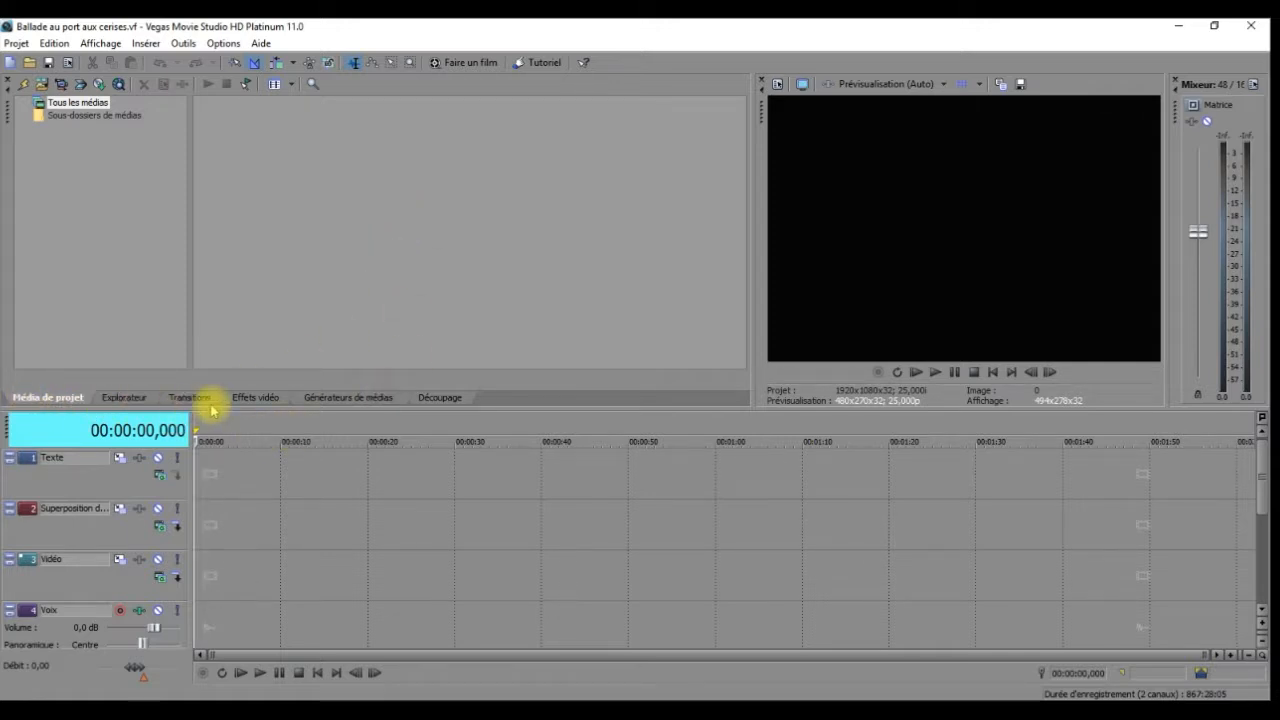
- Show the Port aux cerises folder inside Rushs in the media explorer
{"action": "left_click", "coordinate": [128, 398]}
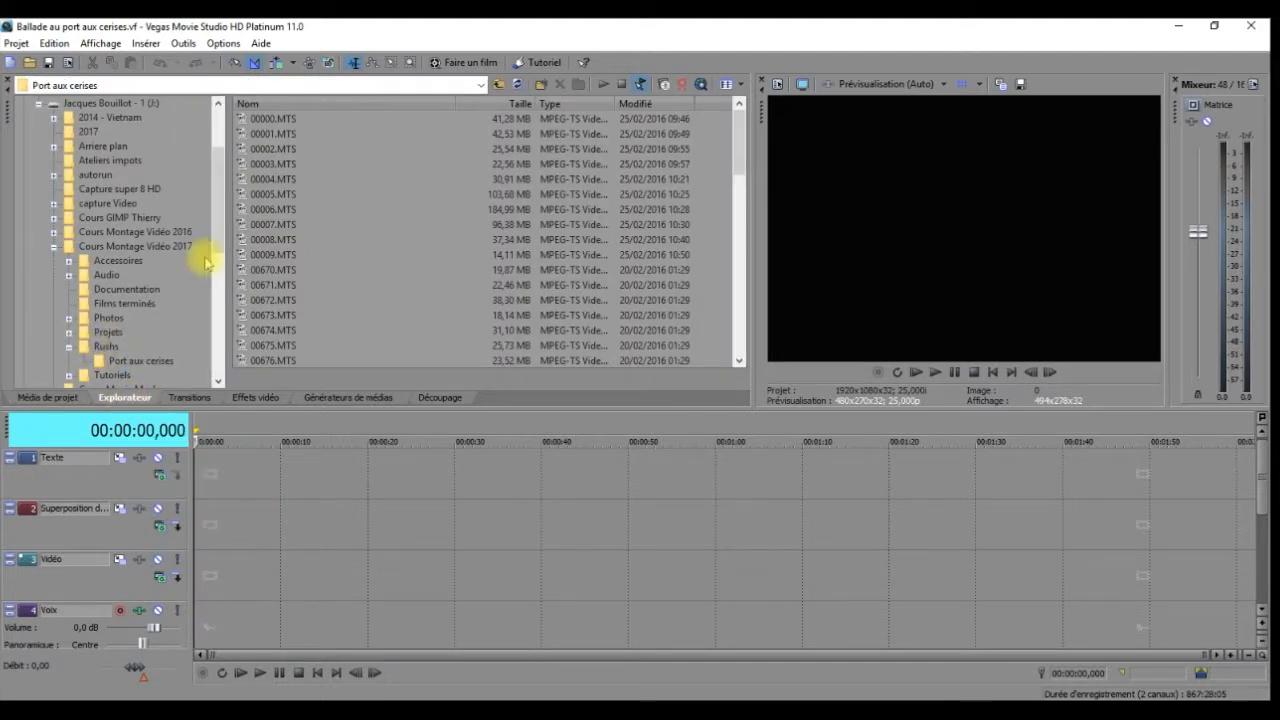
{"action": "left_click", "coordinate": [105, 347]}
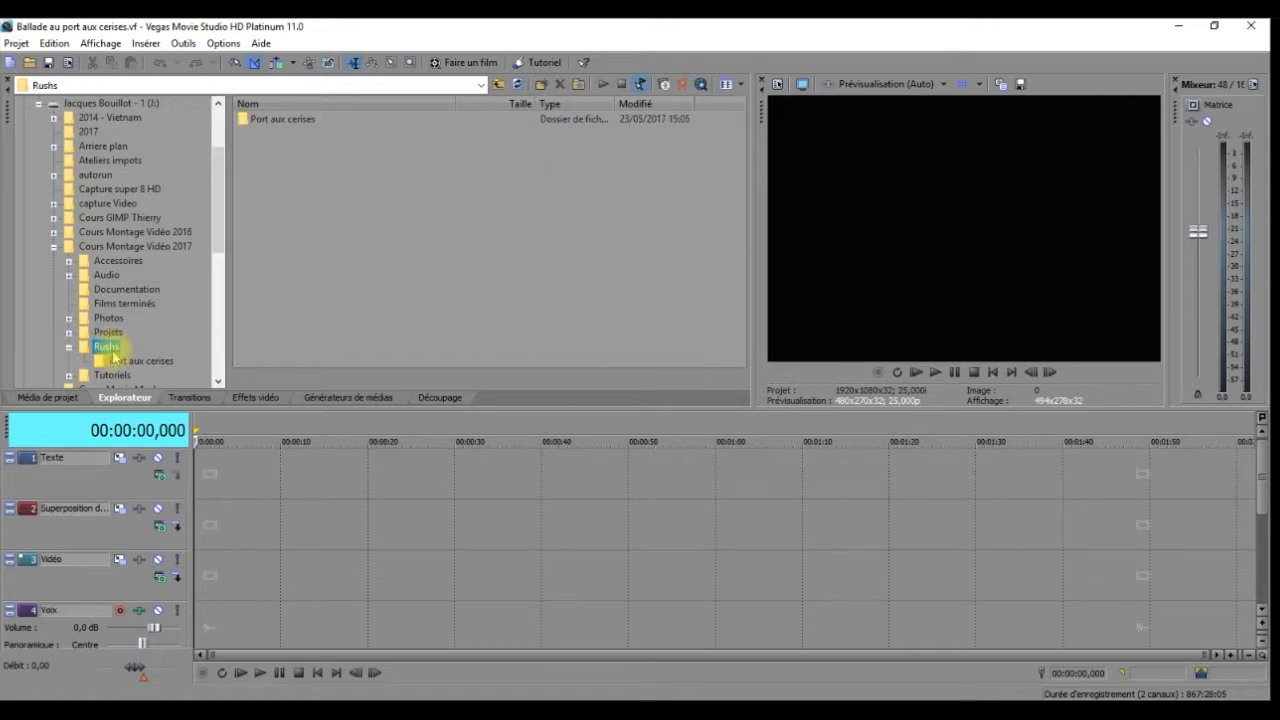
{"action": "left_click", "coordinate": [120, 361]}
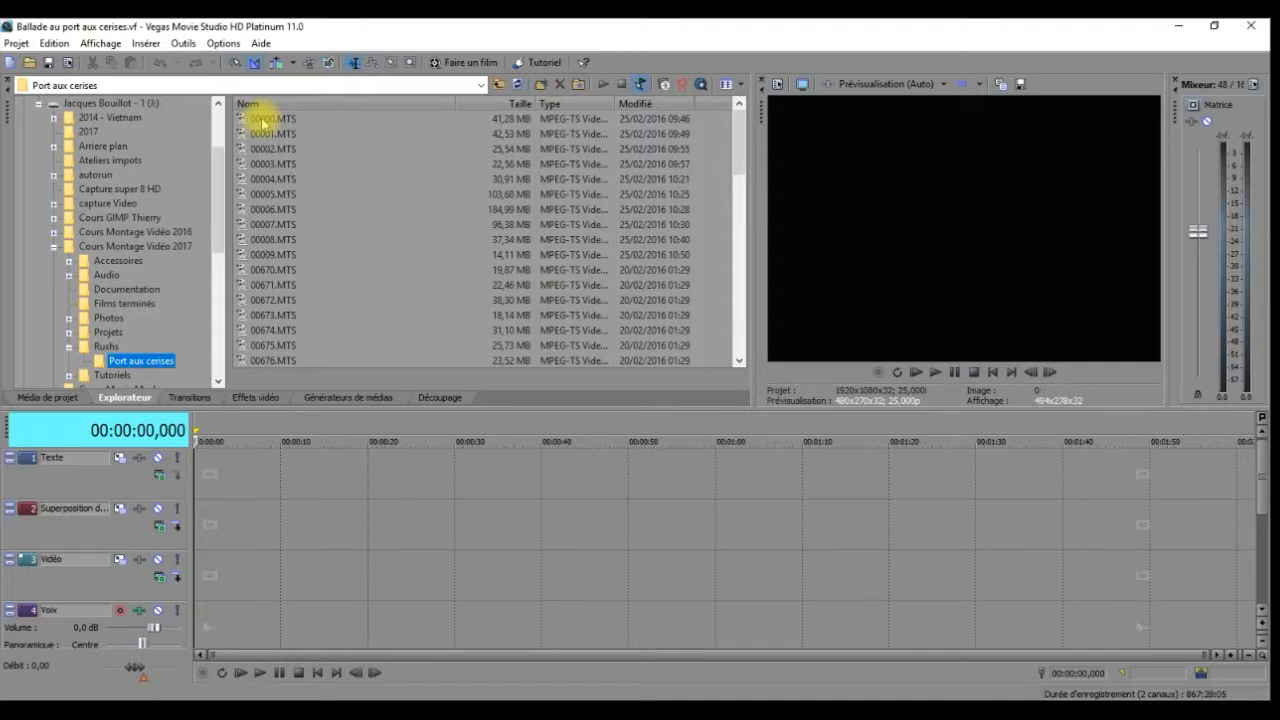
- Preview the clips 00001.MTS, 00007.MTS and 00671.MTS, and stop the playback
{"action": "left_click", "coordinate": [644, 88]}
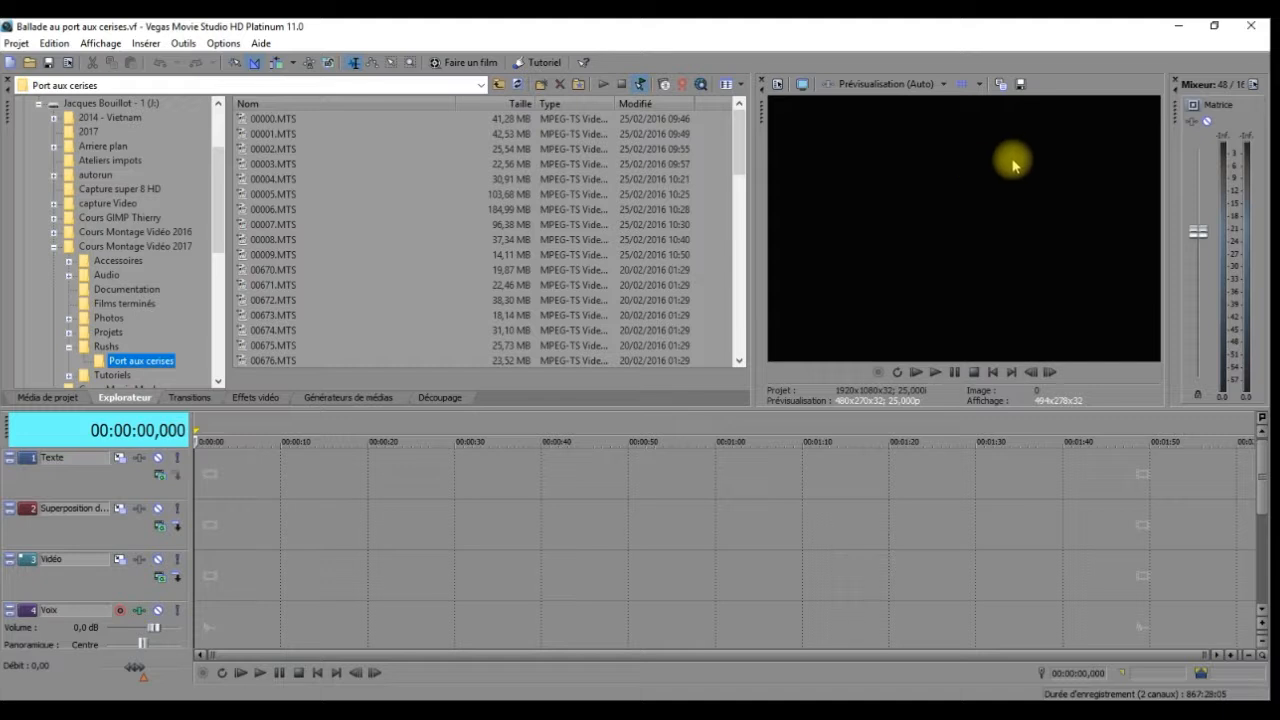
{"action": "left_click", "coordinate": [285, 133]}
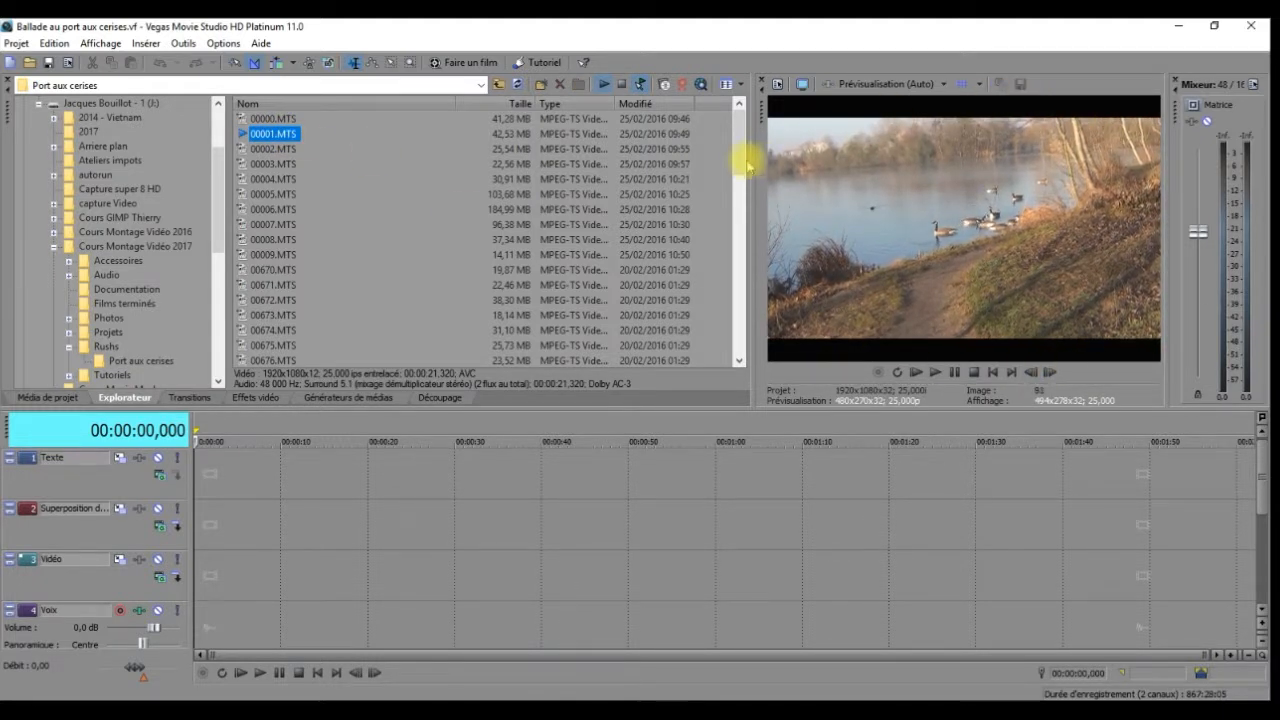
{"action": "left_click", "coordinate": [290, 225]}
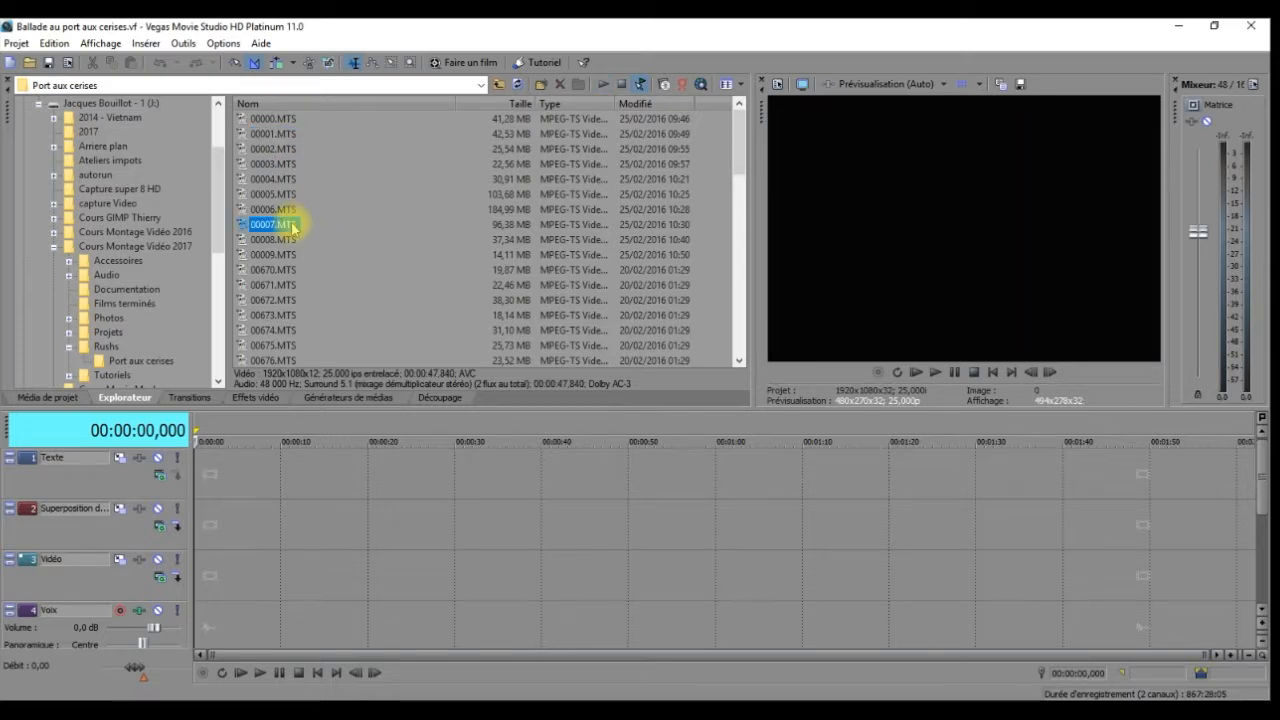
{"action": "left_click", "coordinate": [291, 284]}
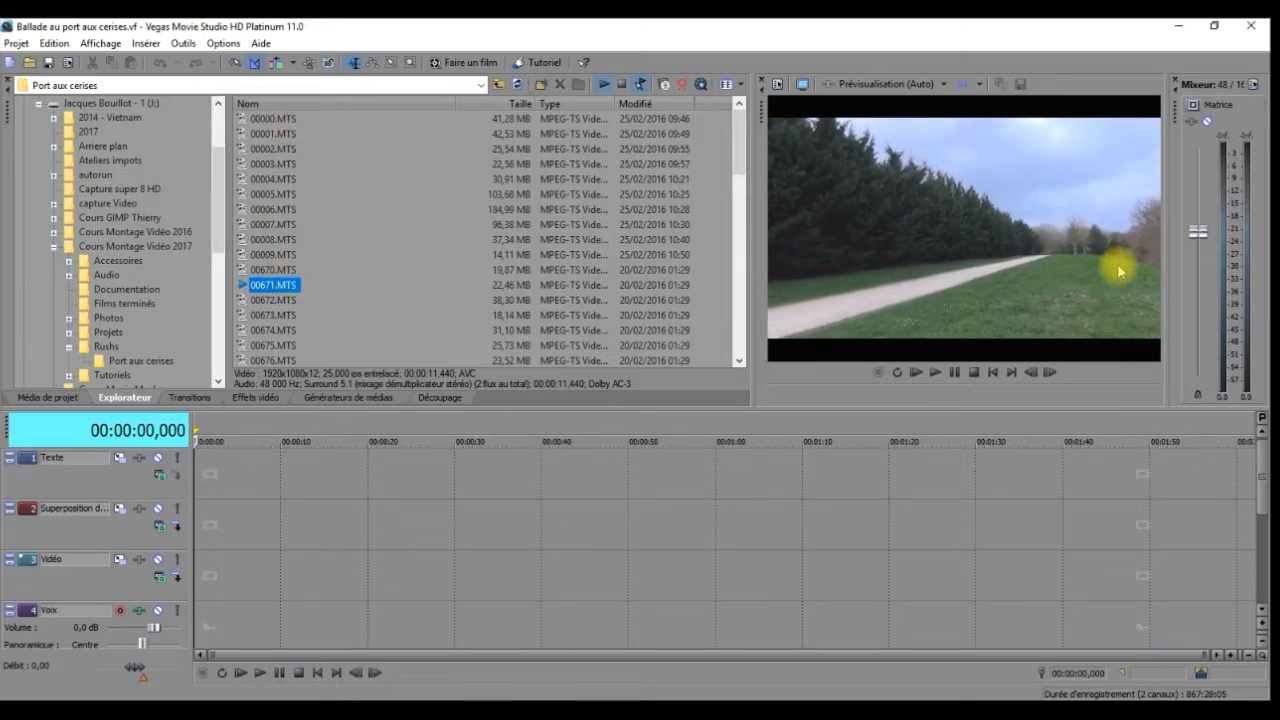
{"action": "left_click", "coordinate": [328, 477]}
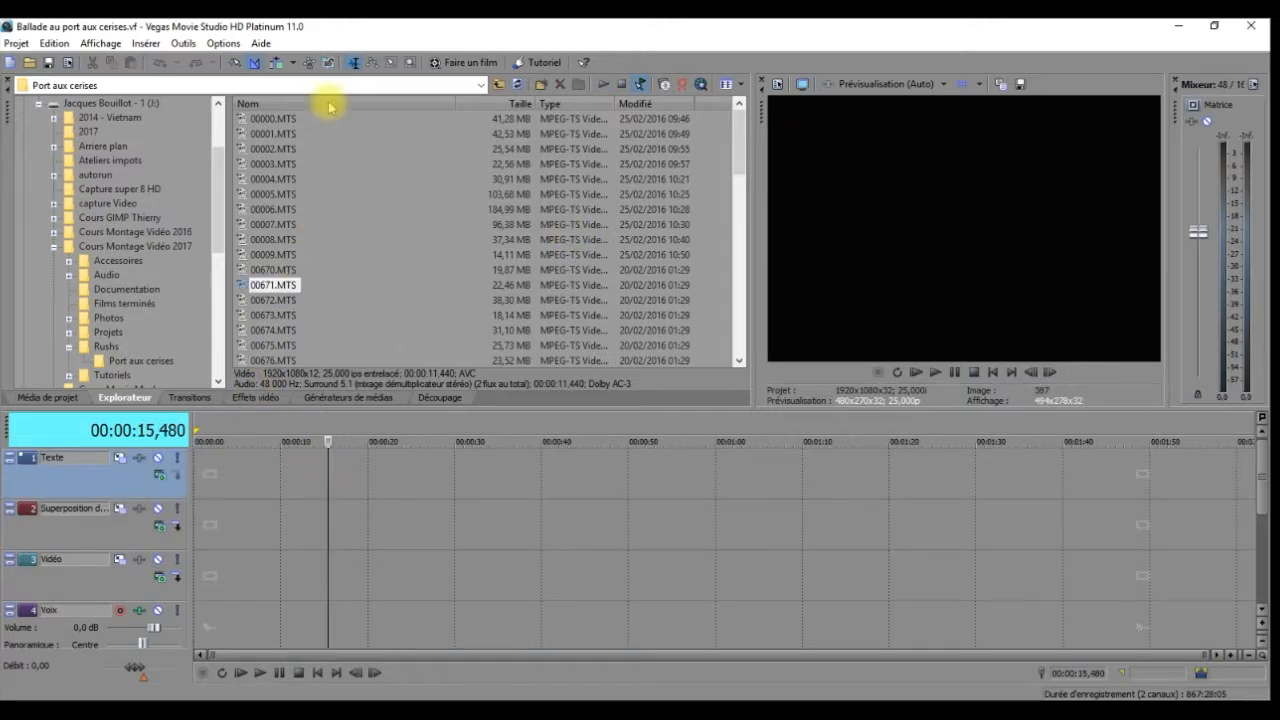
- Add all clips from 00000.MTS through 00718.MTS to the project media list and display that list
{"action": "left_click", "coordinate": [263, 119]}
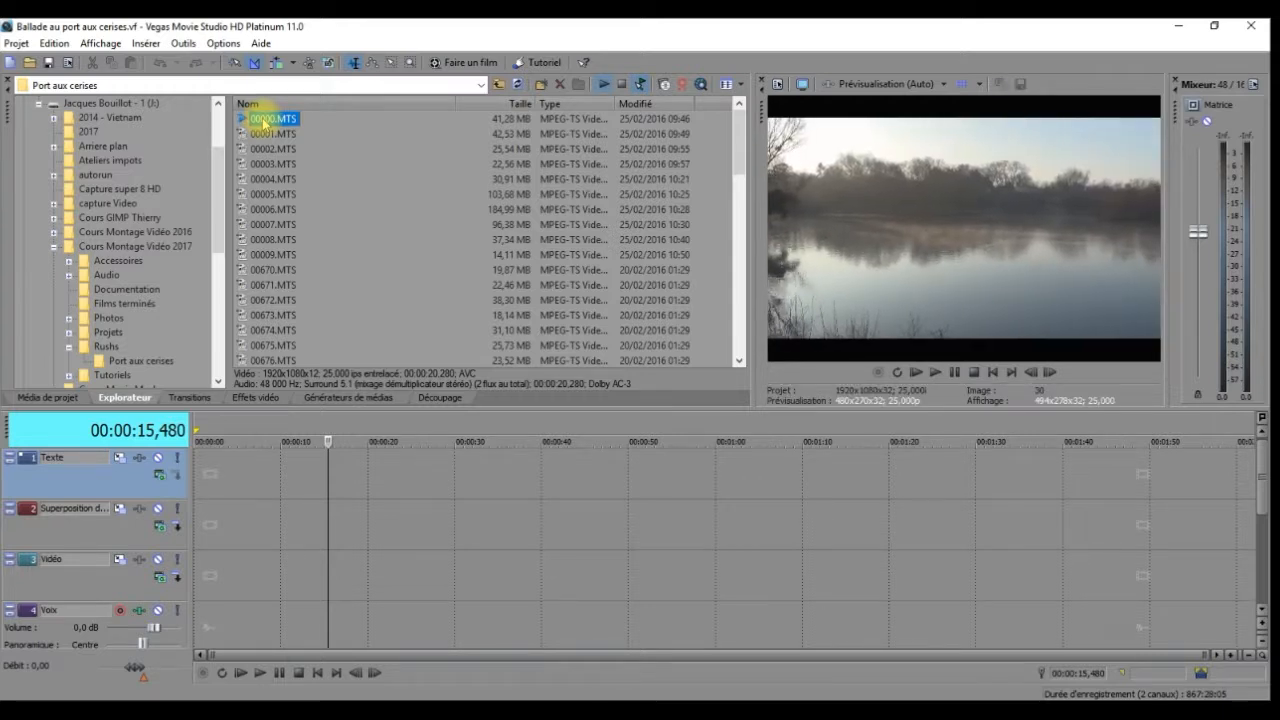
{"action": "left_click_drag", "start_coordinate": [737, 163], "coordinate": [737, 337]}
{"action": "left_click", "coordinate": [262, 334], "text": "shift"}
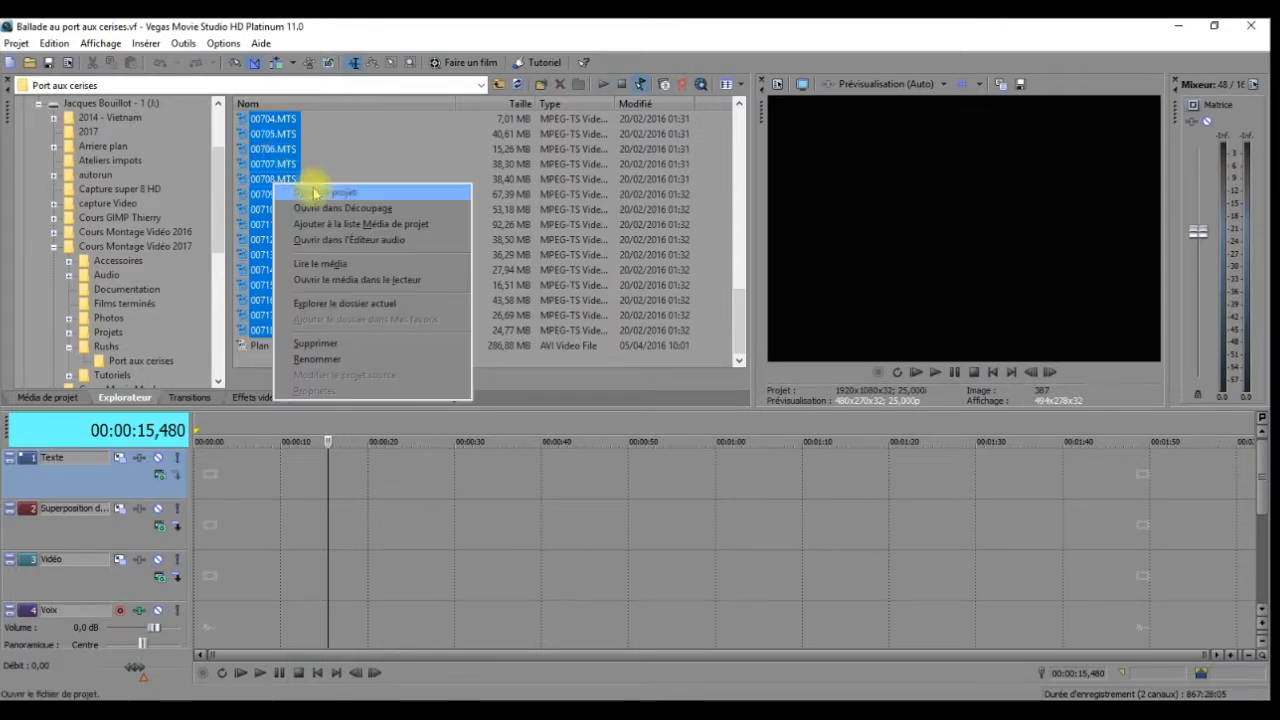
{"action": "left_click", "coordinate": [354, 229]}
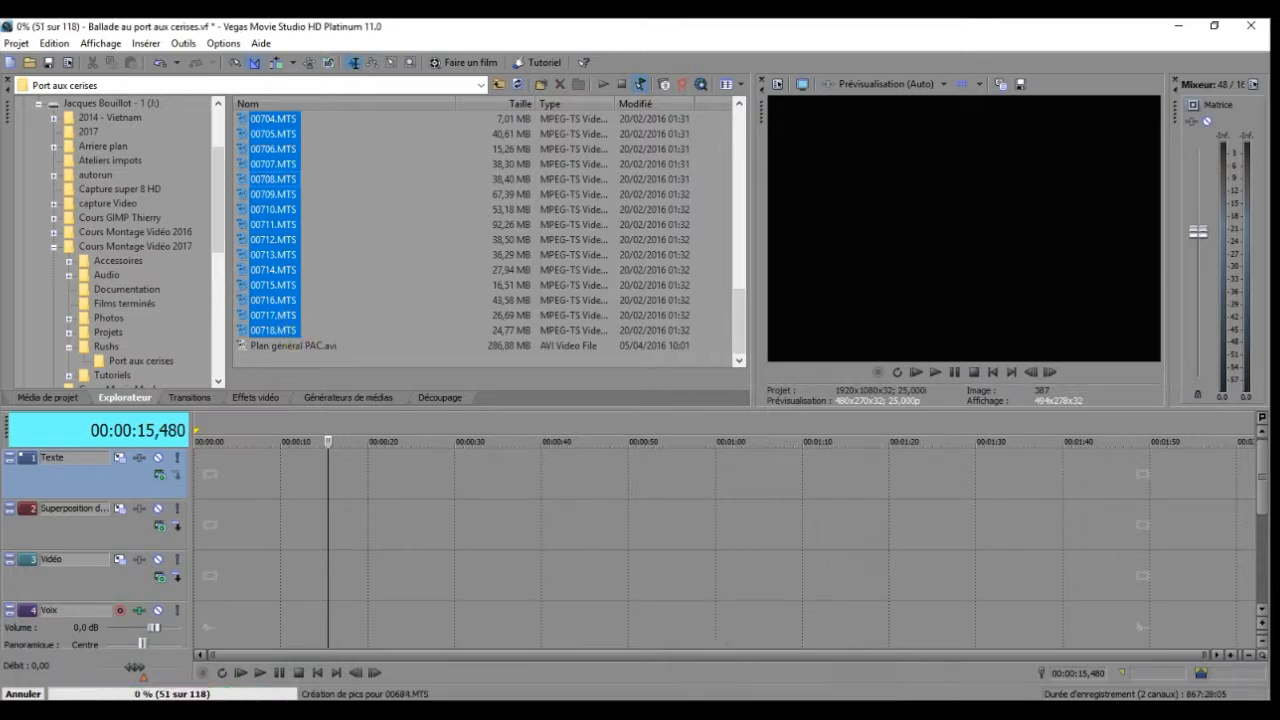
{"action": "left_click", "coordinate": [1153, 640]}
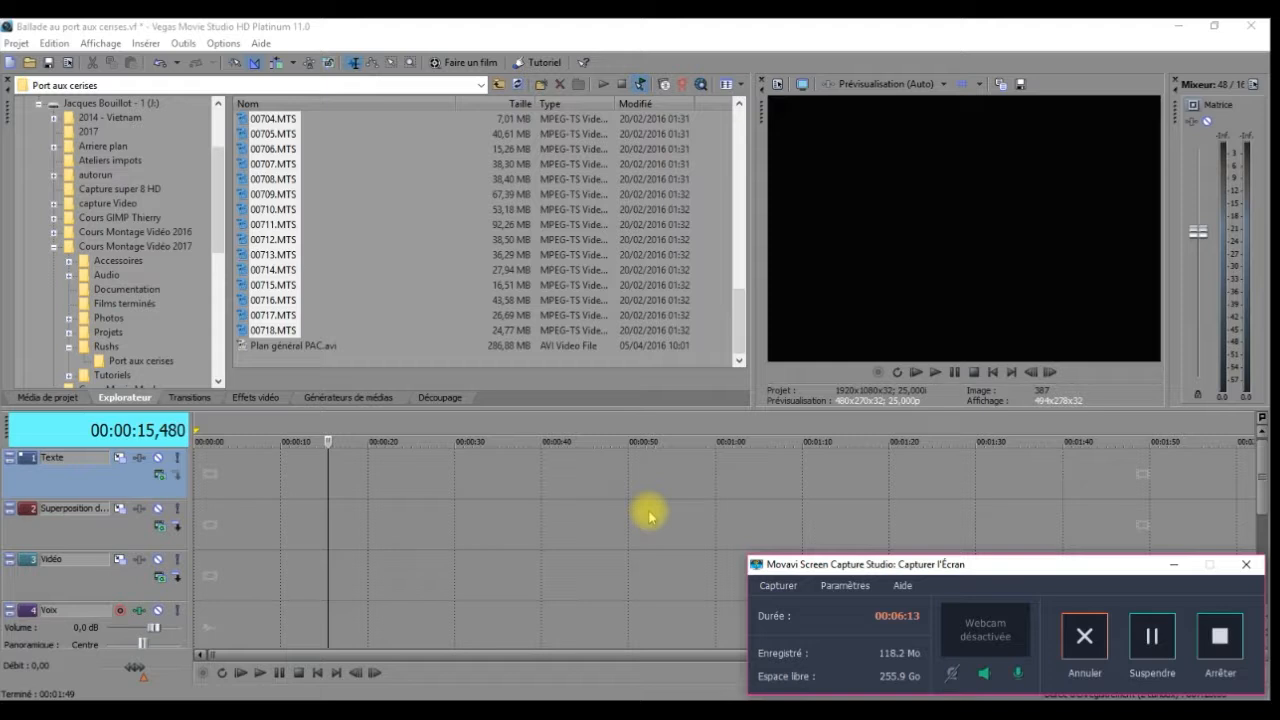
{"action": "left_click", "coordinate": [60, 398]}
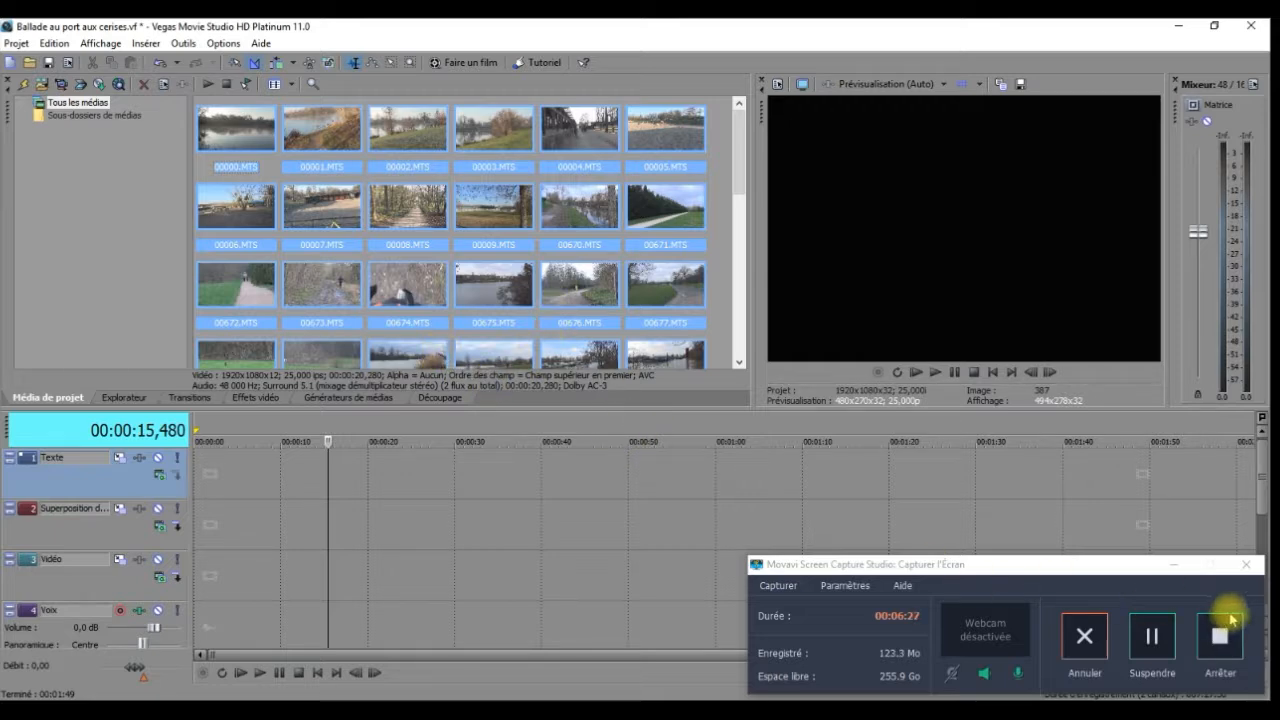
- Resize the window panes to shrink and enlarge the upper area, and widen the video preview slightly
{"action": "left_click", "coordinate": [1172, 567]}
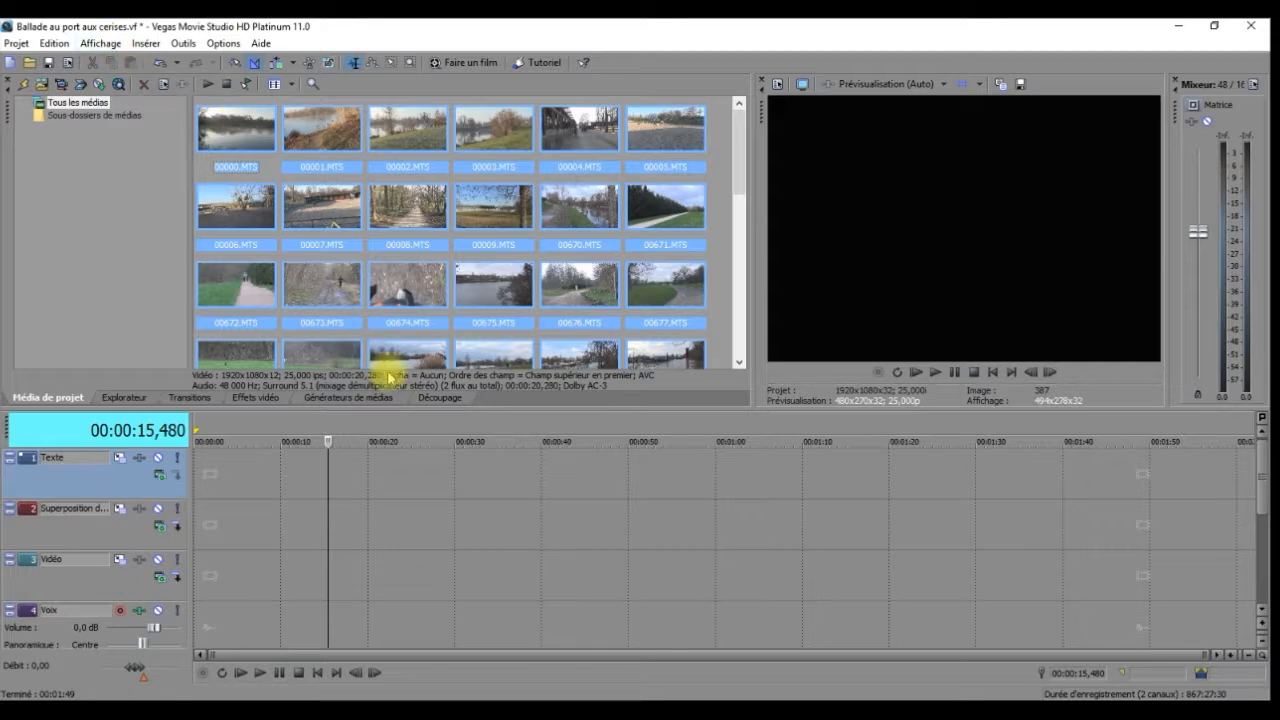
{"action": "left_click_drag", "start_coordinate": [613, 407], "coordinate": [576, 246]}
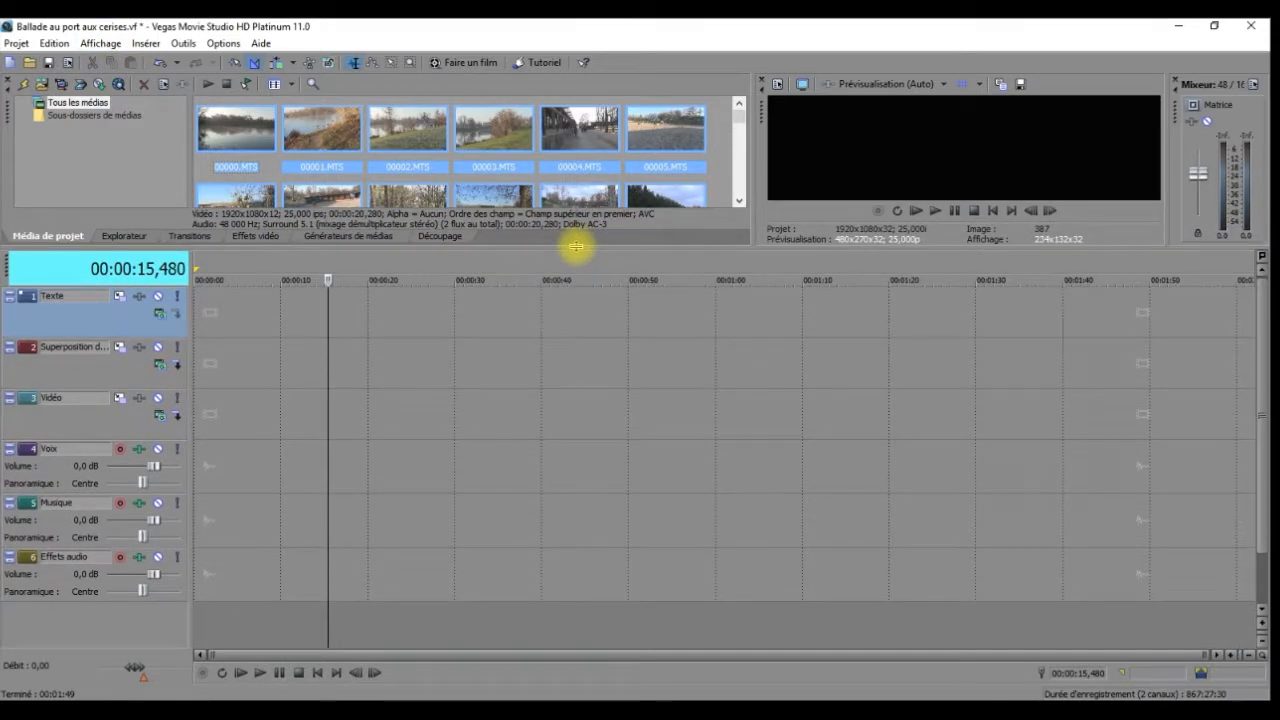
{"action": "left_click_drag", "start_coordinate": [576, 246], "coordinate": [585, 466]}
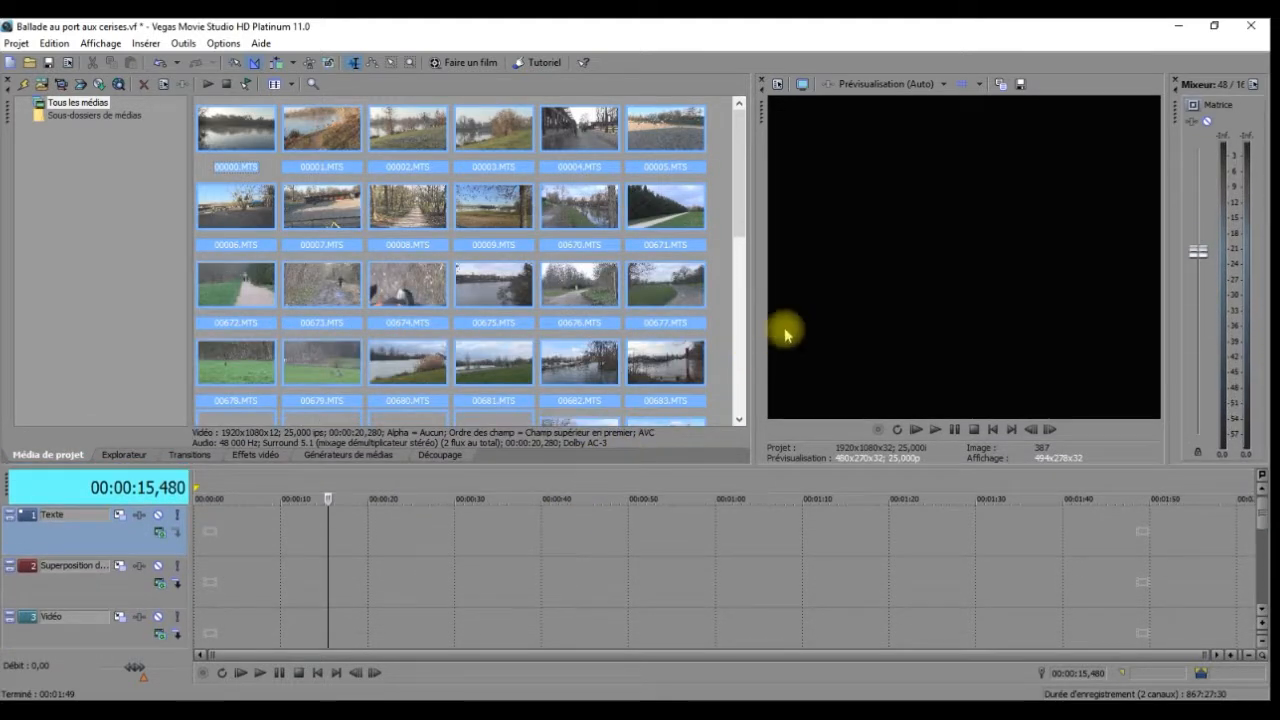
{"action": "mouse_move", "coordinate": [749, 334]}
{"action": "left_mouse_down"}
{"action": "mouse_move", "coordinate": [591, 323]}
{"action": "mouse_move", "coordinate": [534, 337]}
{"action": "mouse_move", "coordinate": [748, 346]}
{"action": "left_mouse_up"}
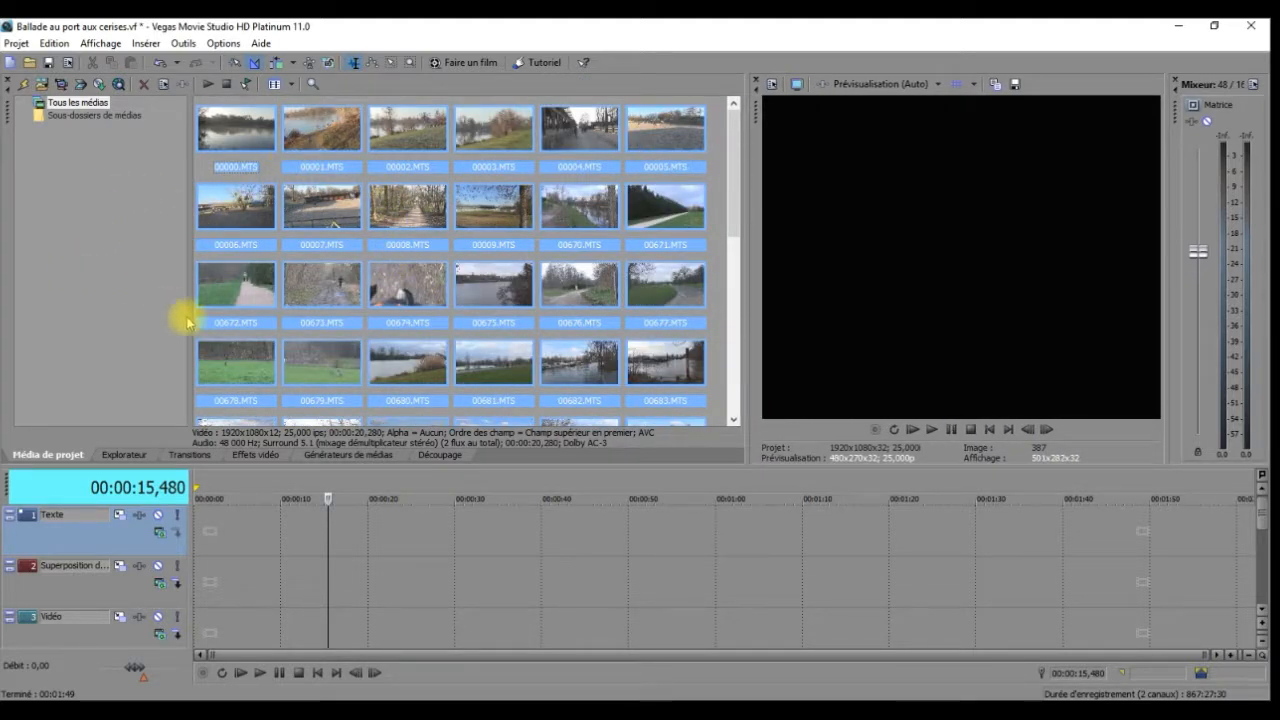
- Display the media explorer and the transitions list, and reduce the height of the upper panes
{"action": "left_click", "coordinate": [104, 456]}
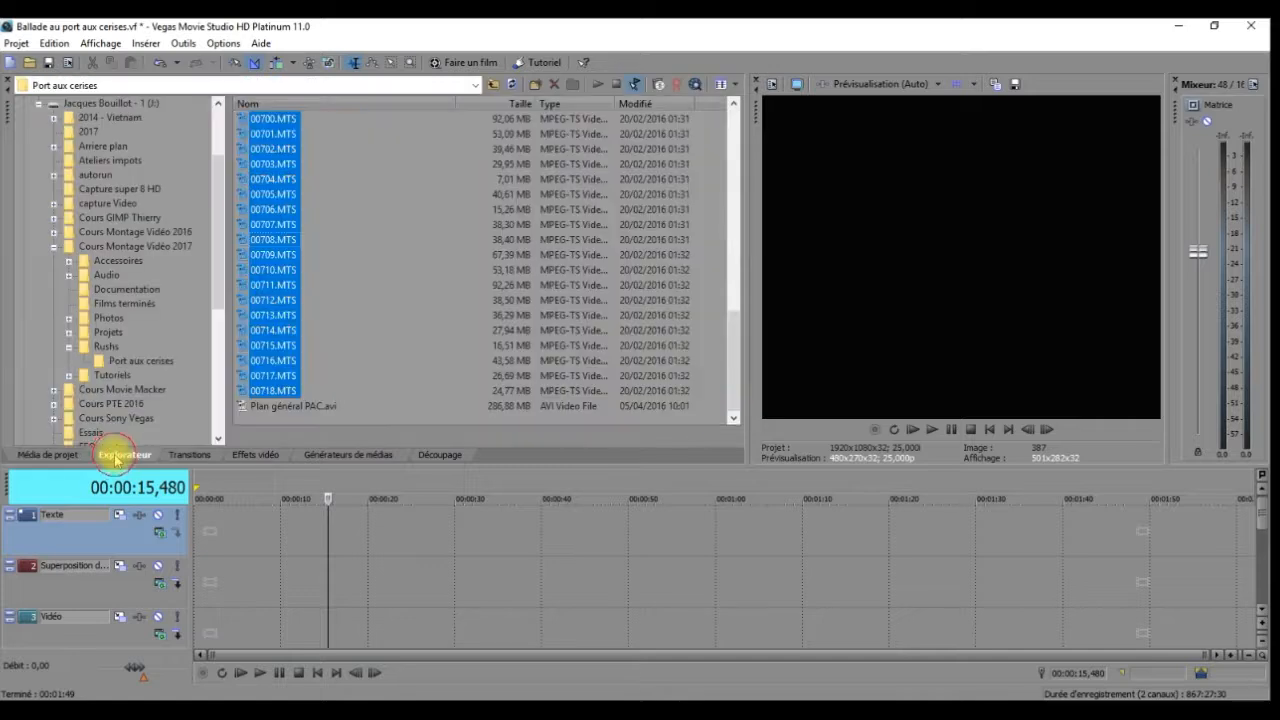
{"action": "left_click", "coordinate": [207, 459]}
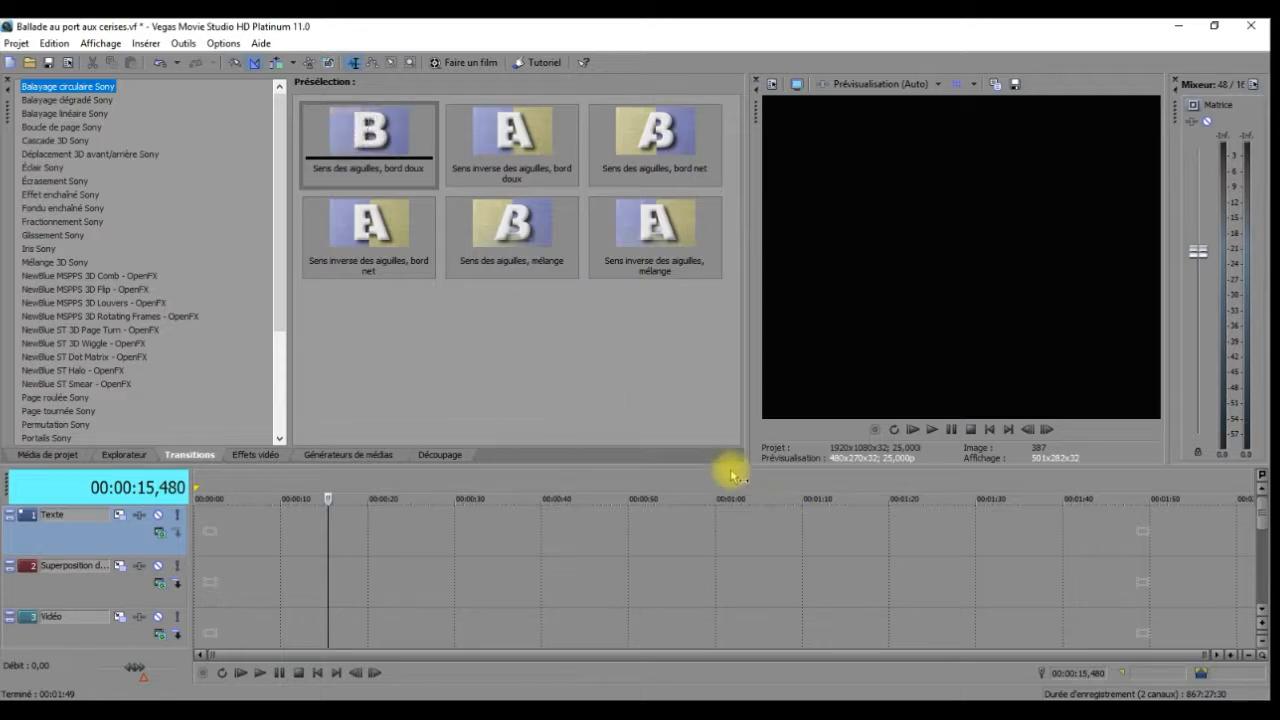
{"action": "left_click_drag", "start_coordinate": [733, 465], "coordinate": [720, 394]}
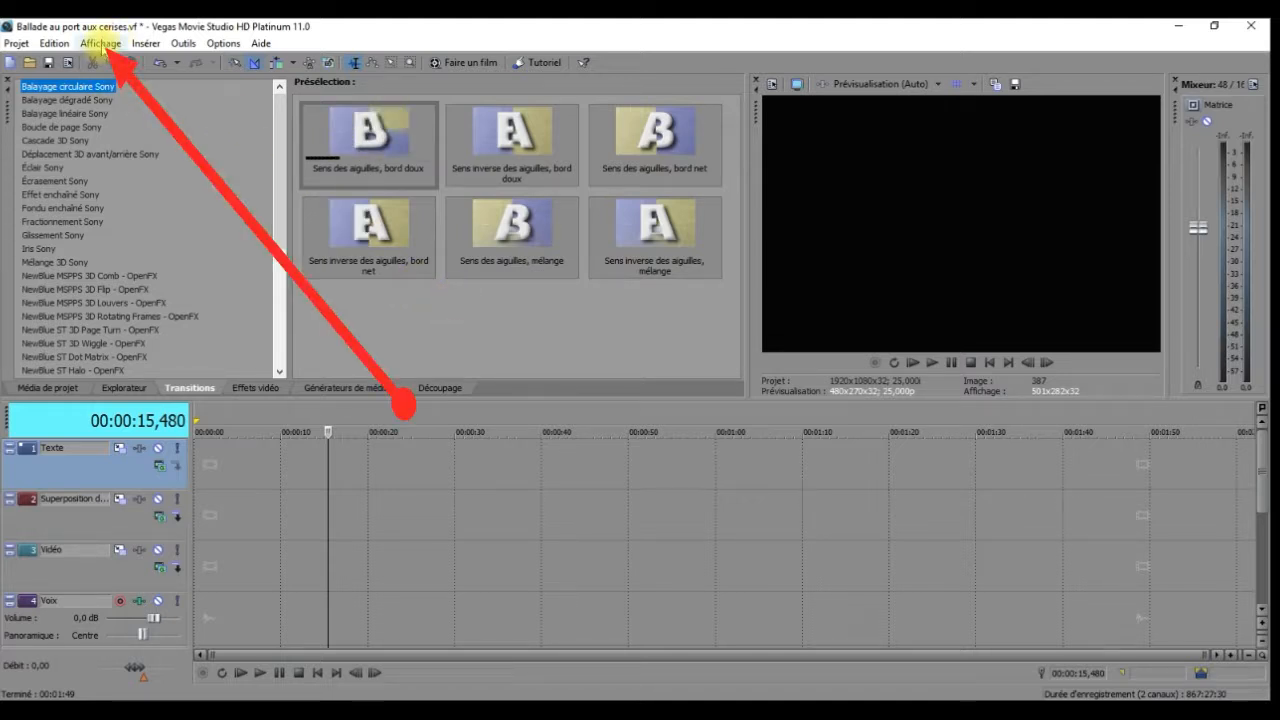
- Restore the default window layout and enlarge the timeline area by shrinking the upper panes
{"action": "left_click", "coordinate": [101, 43]}
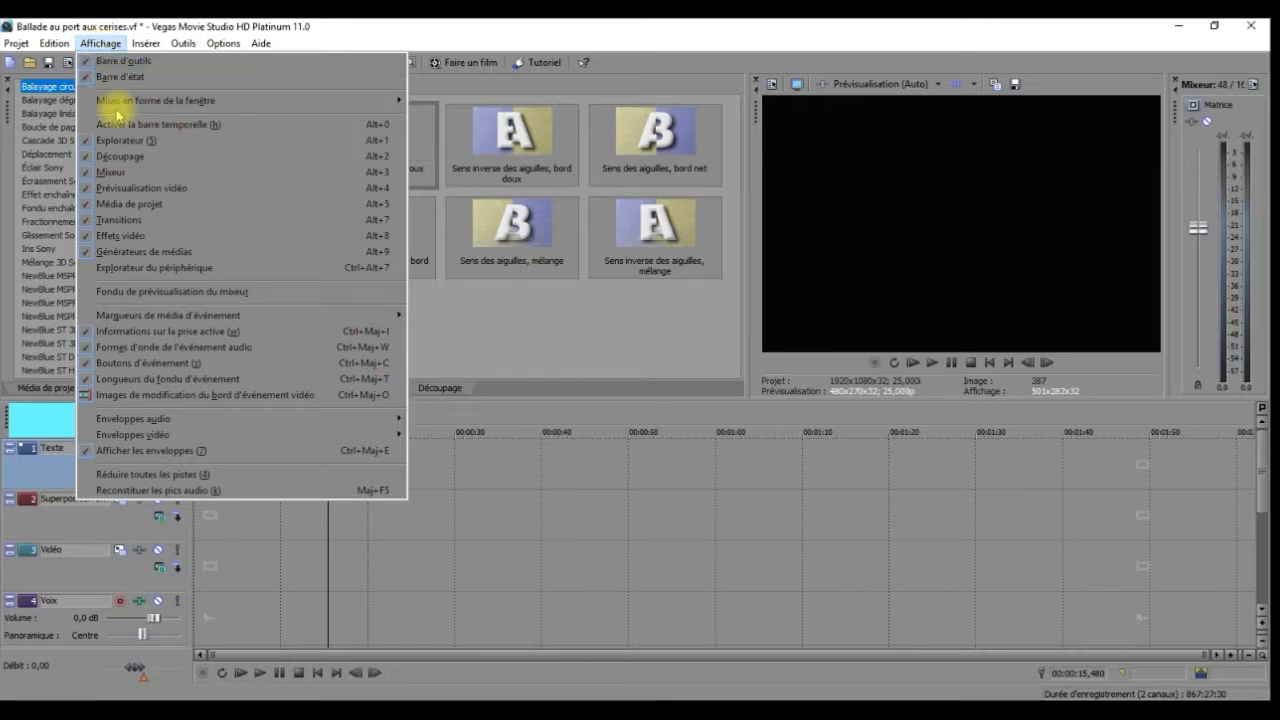
{"action": "mouse_move", "coordinate": [129, 104]}
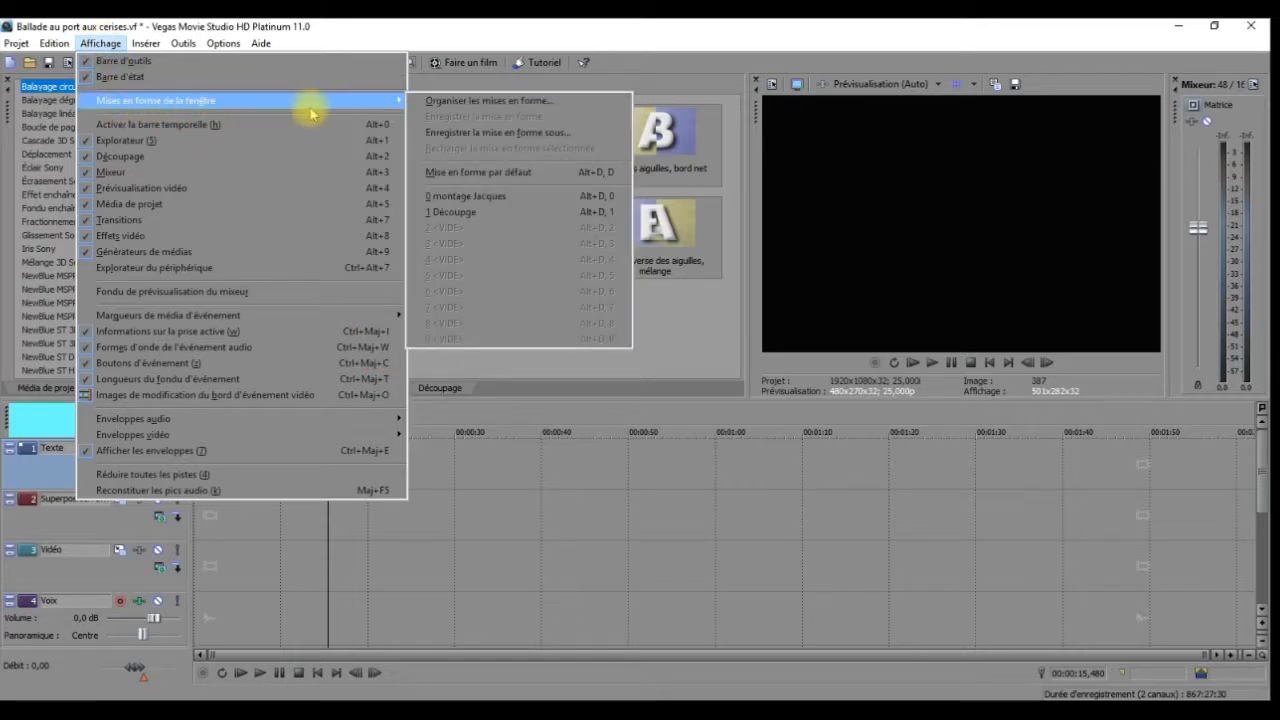
{"action": "left_click", "coordinate": [498, 177]}
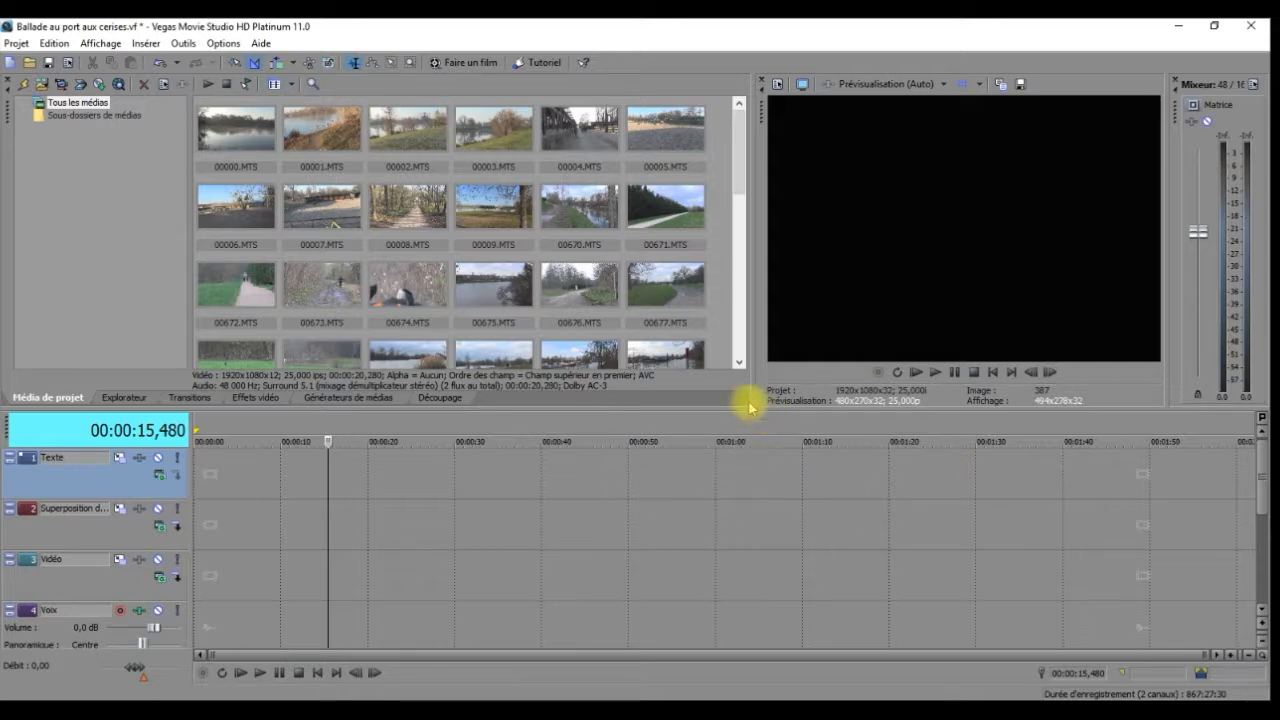
{"action": "left_click_drag", "start_coordinate": [744, 408], "coordinate": [706, 246]}
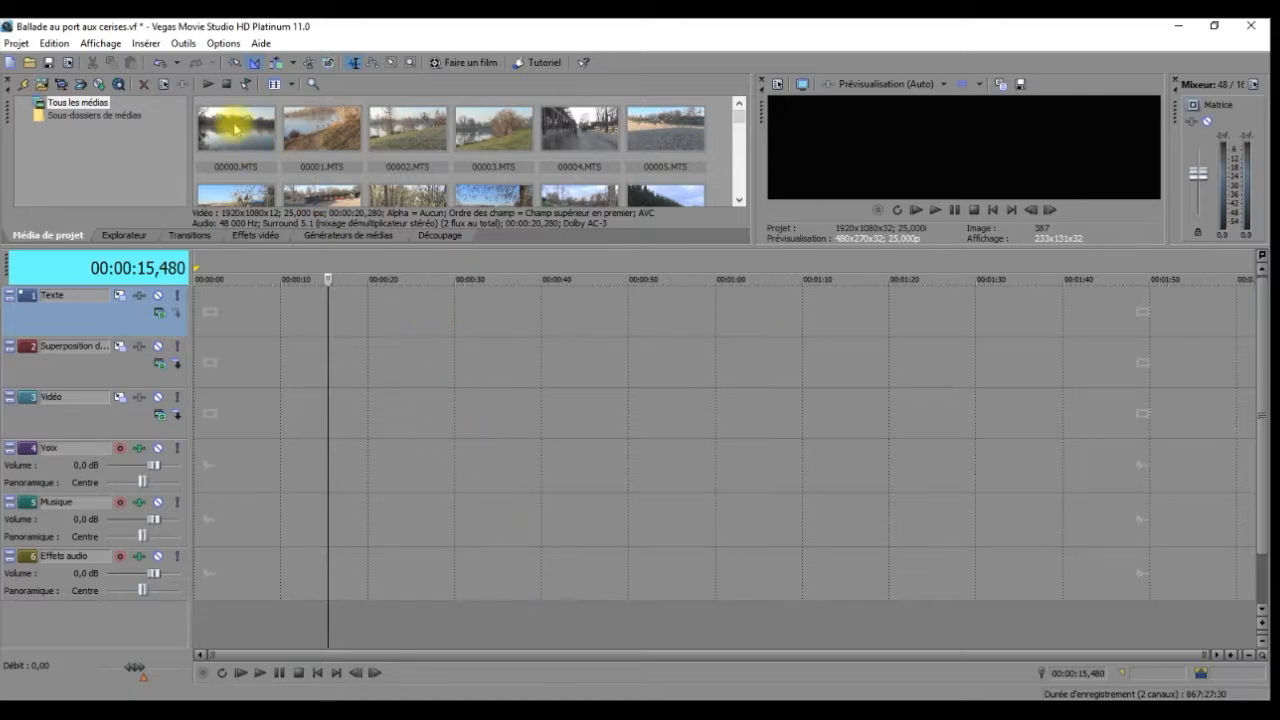
- Apply the saved custom montage window layout stored in slot 0
{"action": "left_click", "coordinate": [117, 45]}
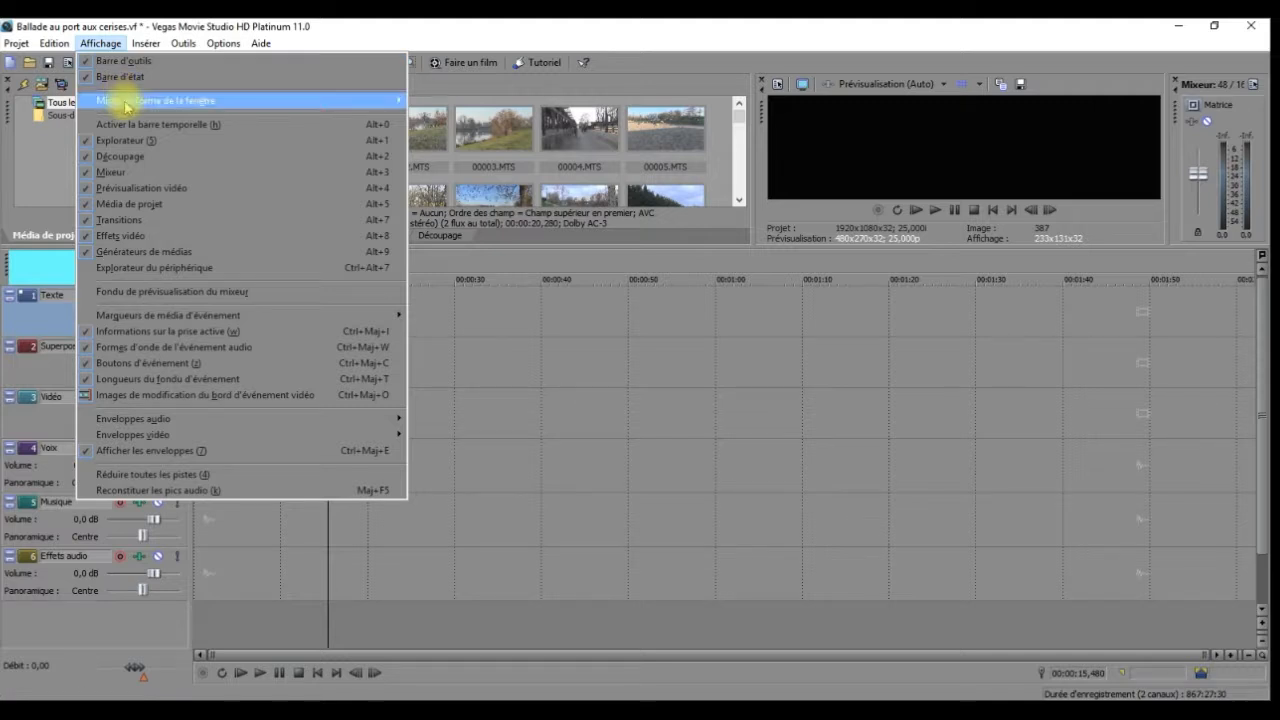
{"action": "mouse_move", "coordinate": [126, 103]}
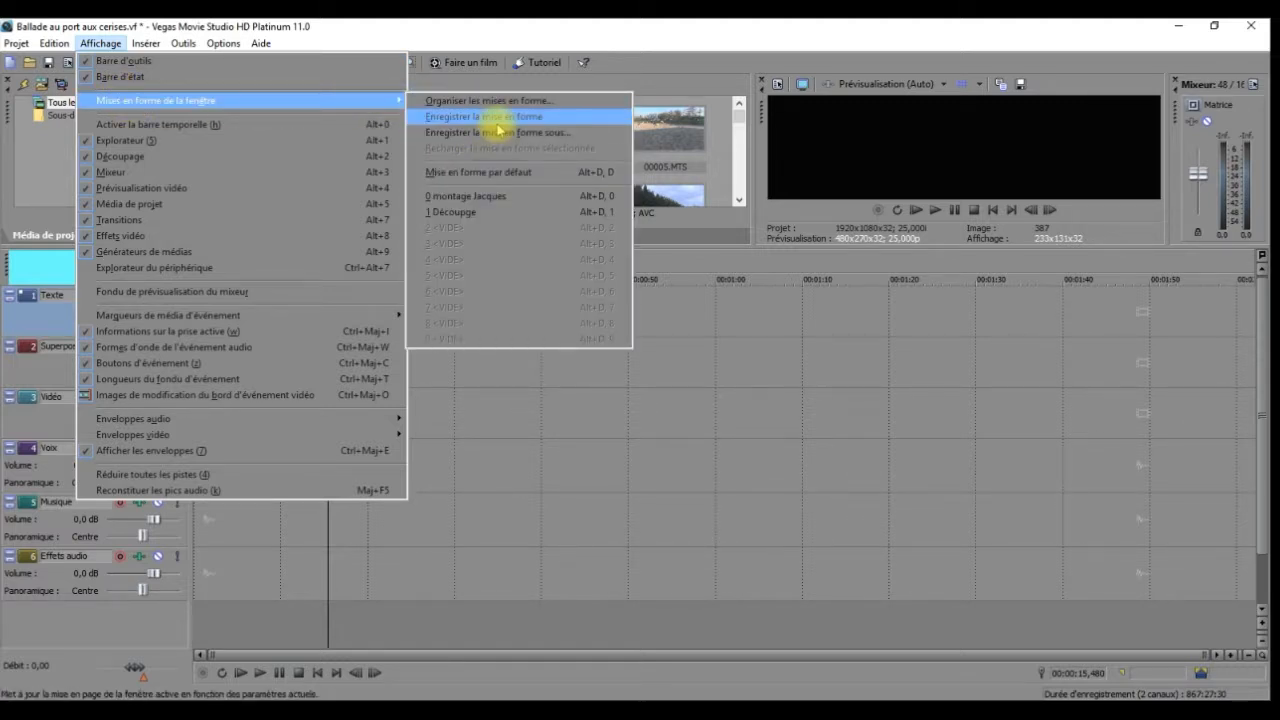
{"action": "left_click", "coordinate": [503, 203]}
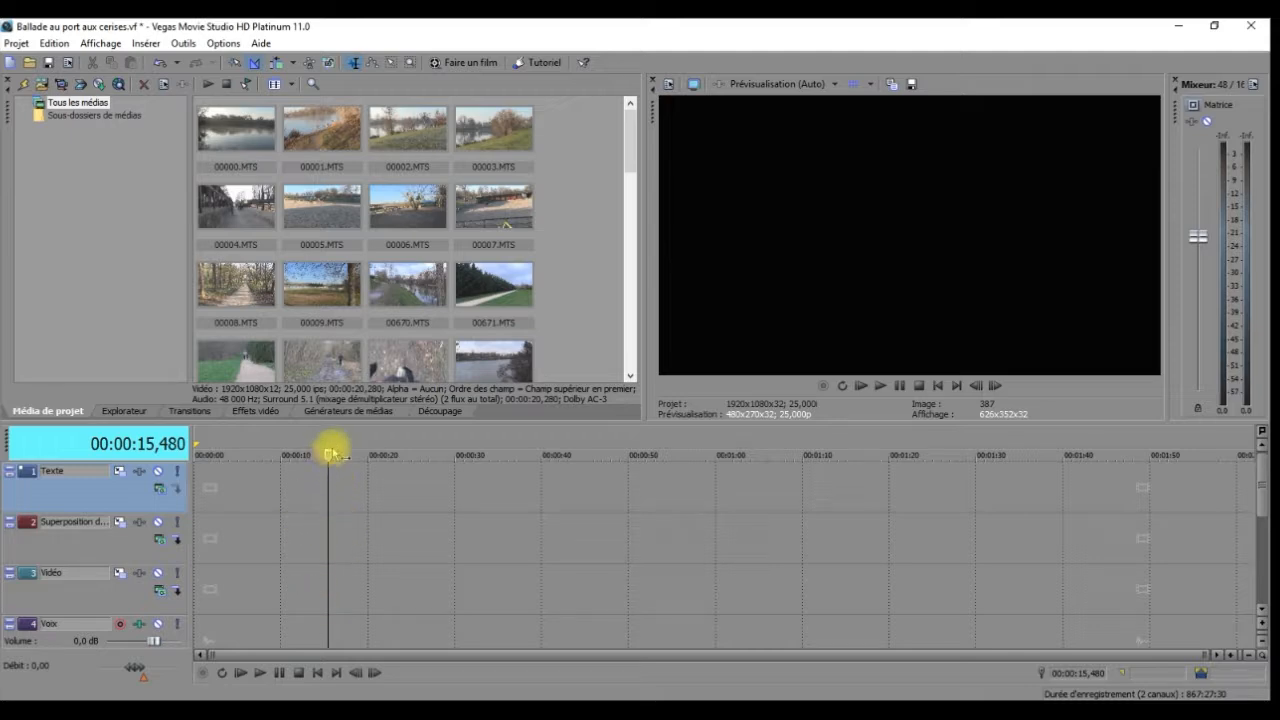
- Place 00000.MTS on the Vidéo track at about 16 seconds, declining surround 5.1 mode, and add 00005.MTS directly after it
{"action": "left_click", "coordinate": [256, 136]}
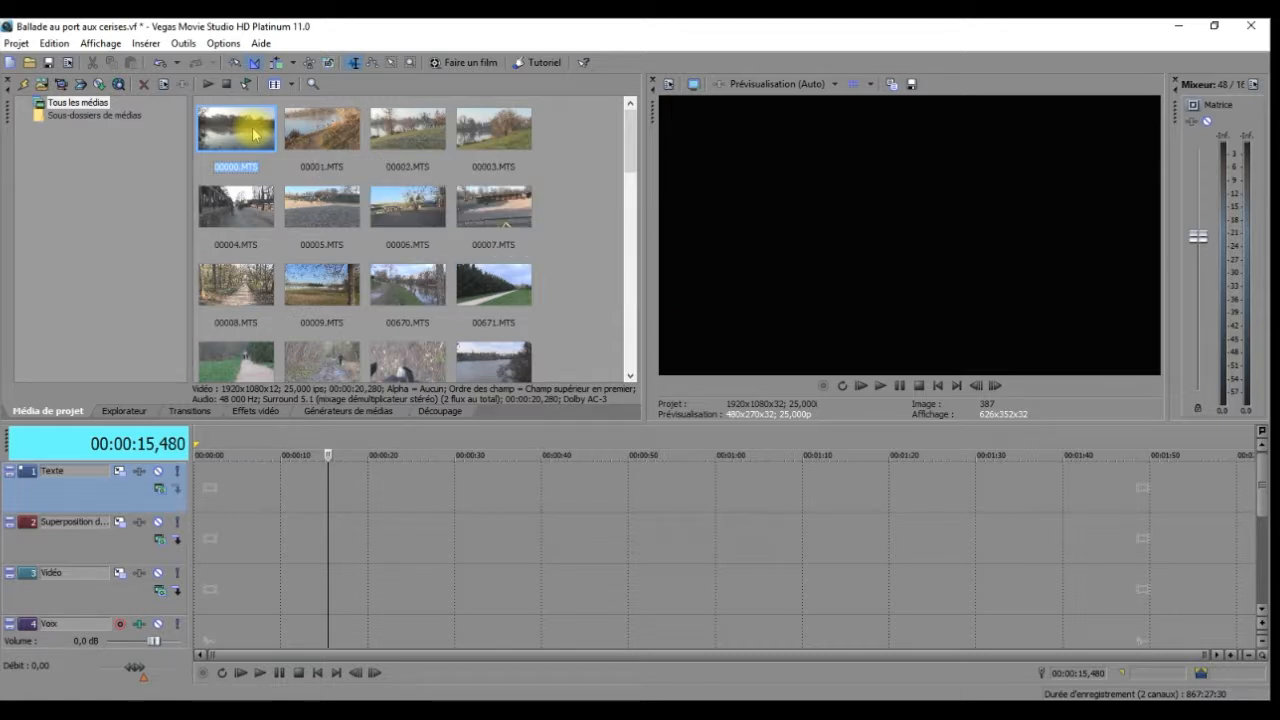
{"action": "left_click_drag", "start_coordinate": [255, 135], "coordinate": [339, 292]}
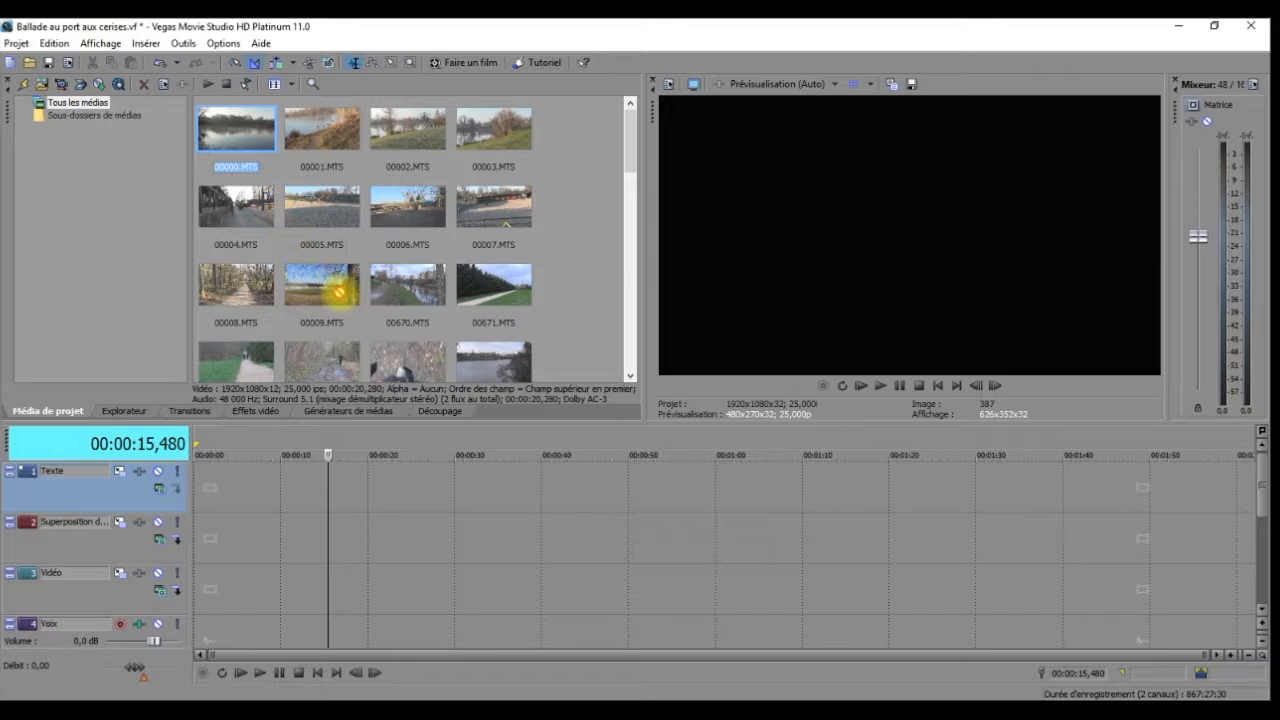
{"action": "left_click_drag", "start_coordinate": [339, 292], "coordinate": [342, 585]}
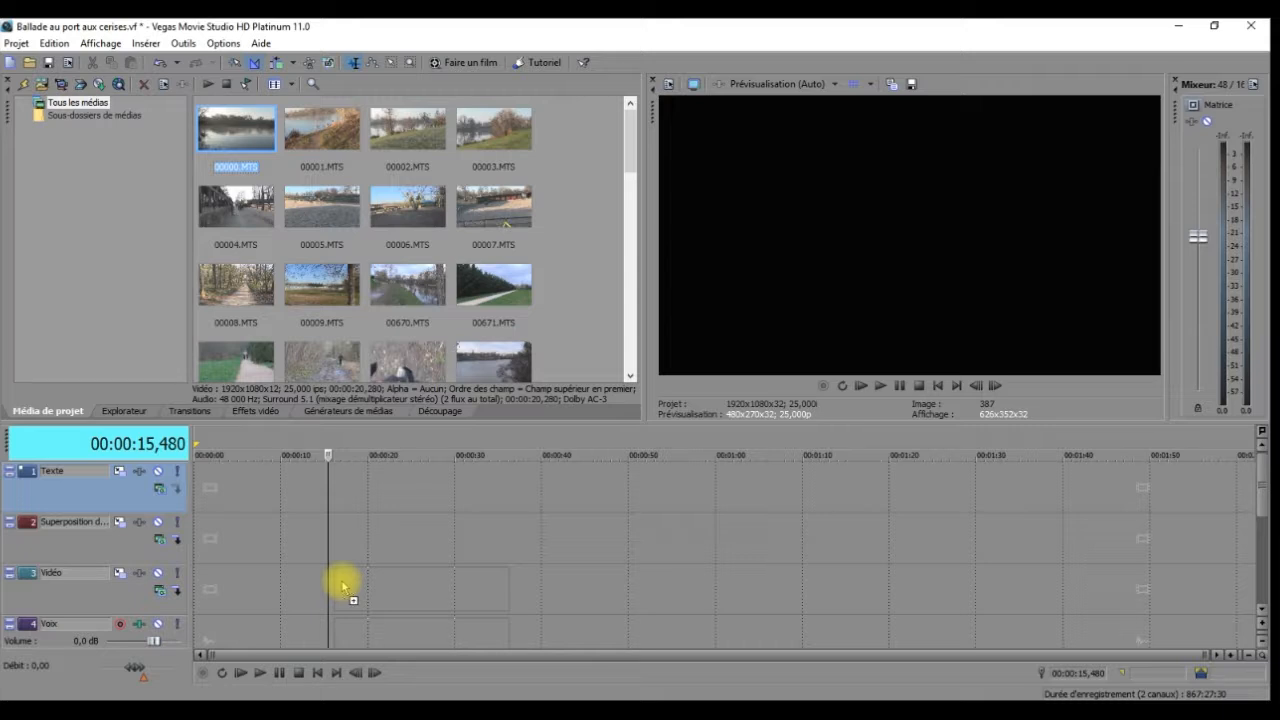
{"action": "left_click_drag", "start_coordinate": [342, 585], "coordinate": [342, 585]}
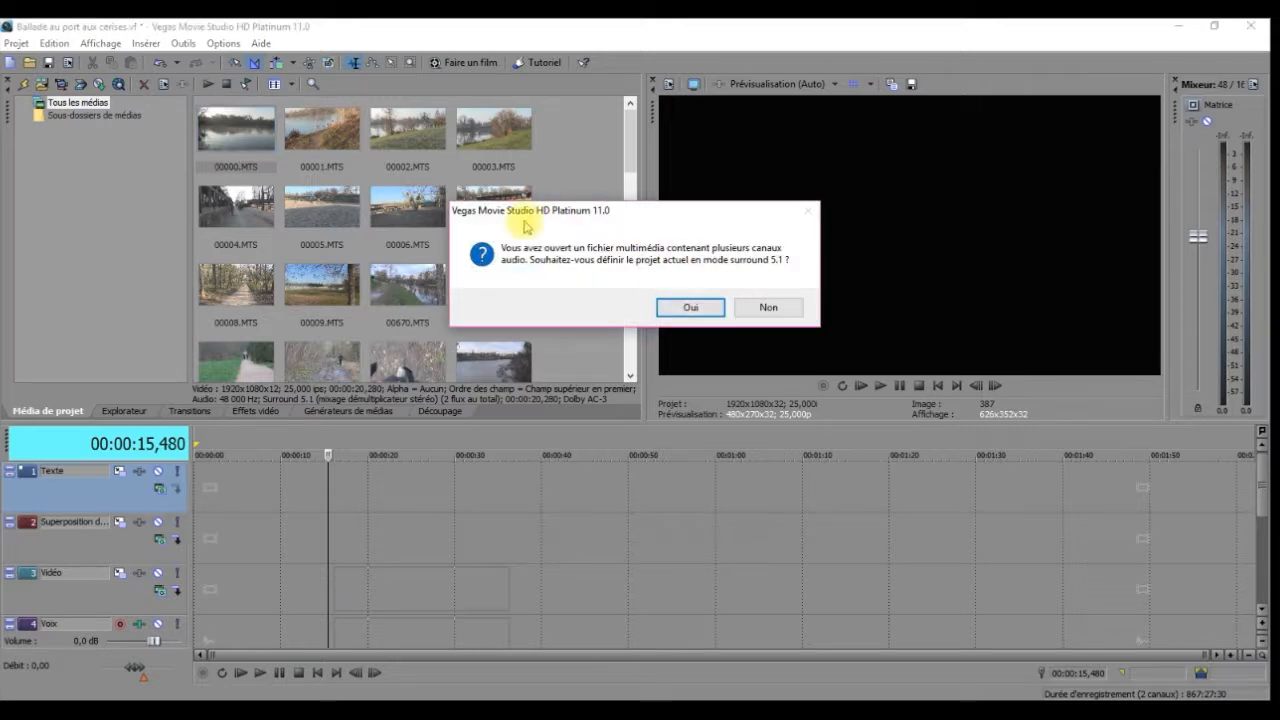
{"action": "left_click", "coordinate": [768, 308]}
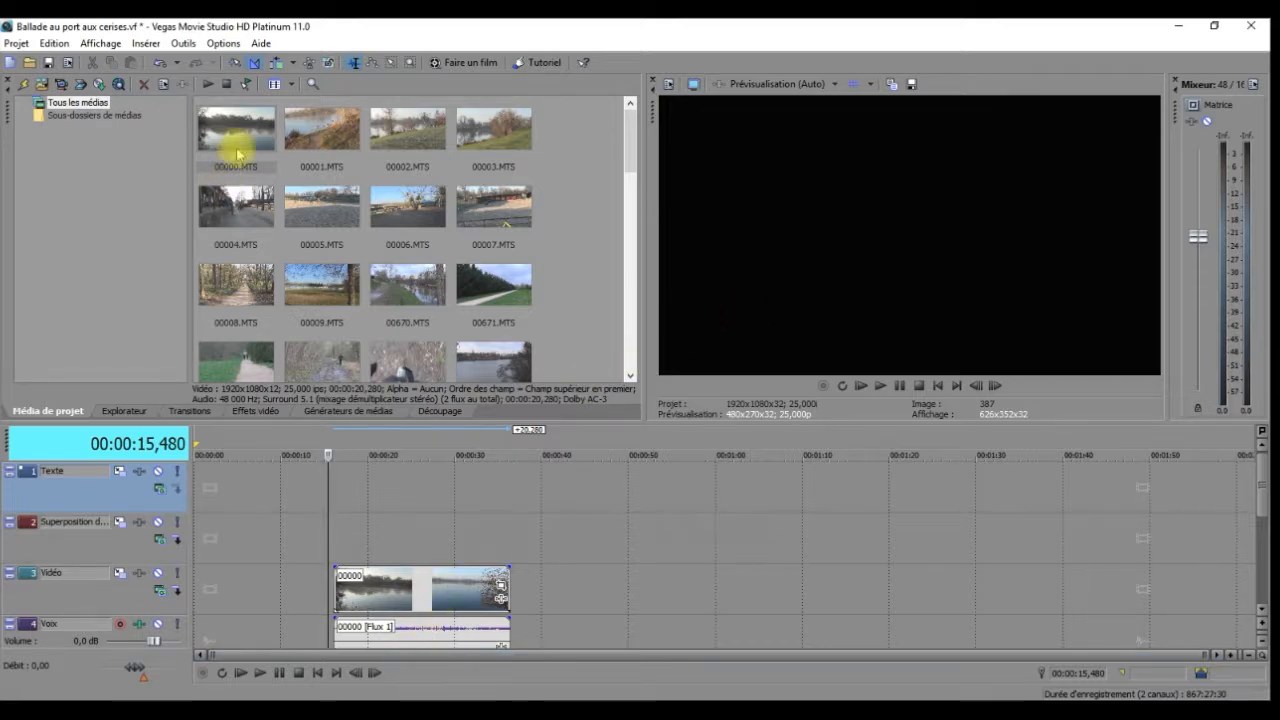
{"action": "left_click", "coordinate": [338, 203]}
{"action": "left_click_drag", "start_coordinate": [403, 378], "coordinate": [519, 594]}
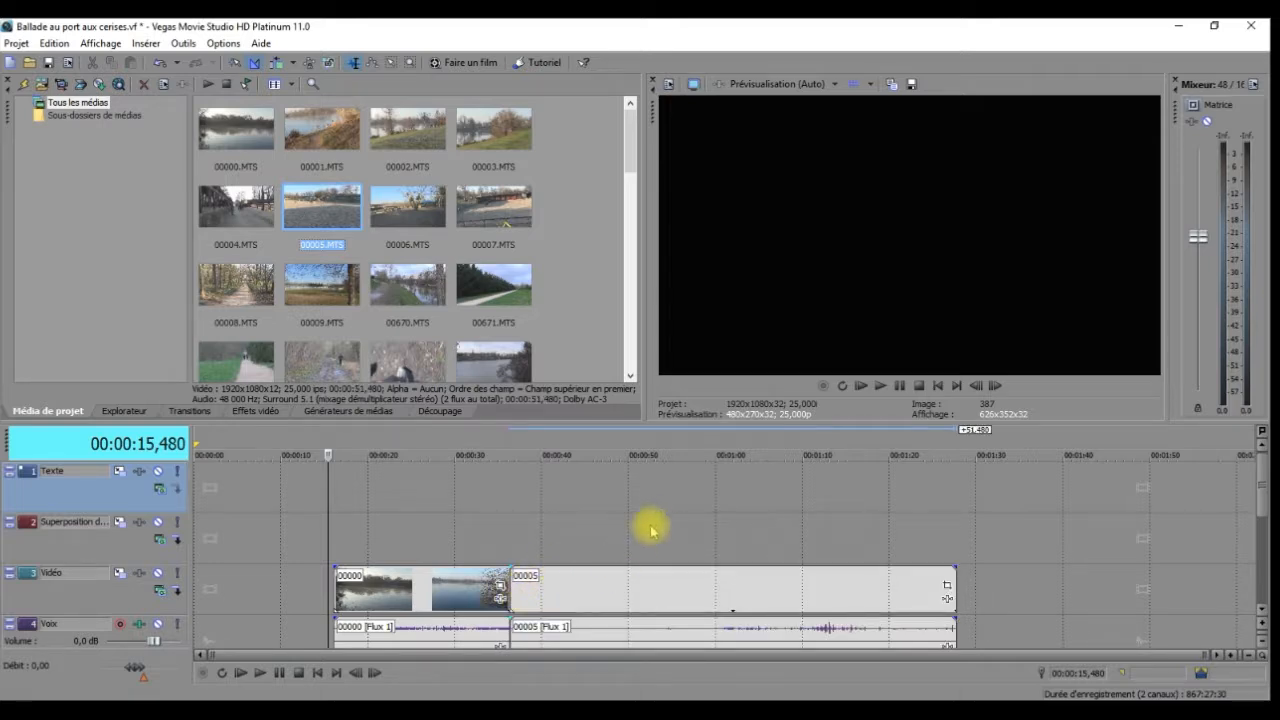
- Delete the clips 00005 and 00000 from the Vidéo track
{"action": "left_click", "coordinate": [803, 594]}
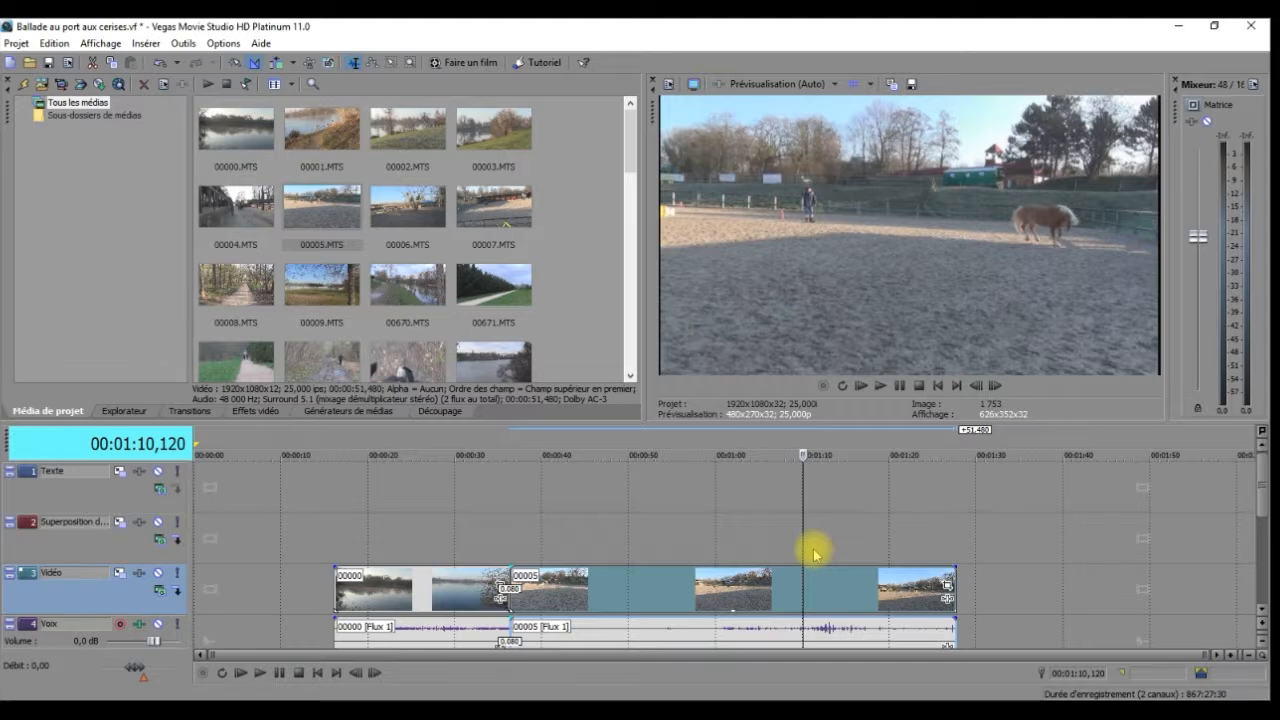
{"action": "key", "text": "Delete"}
{"action": "left_click", "coordinate": [459, 597]}
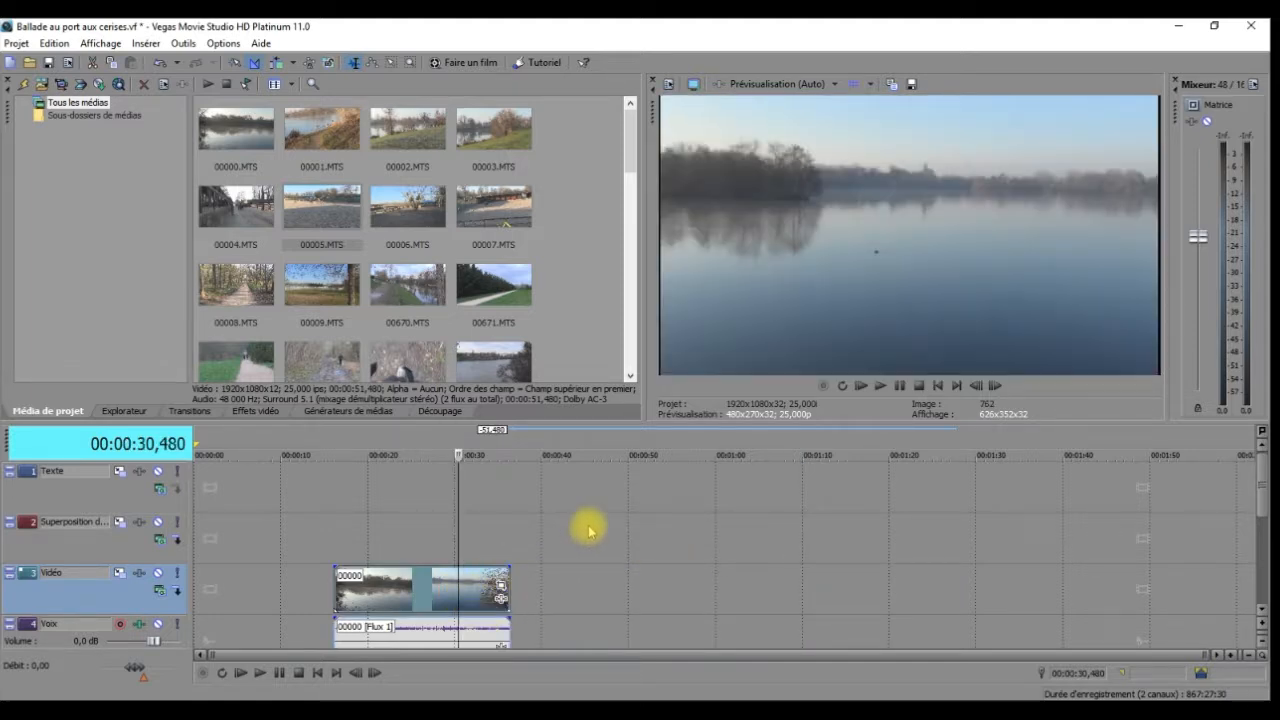
{"action": "key", "text": "Delete"}
- Insert 00000.MTS on the Vidéo track at the playhead and append 00001.MTS directly after it
{"action": "left_click", "coordinate": [251, 143]}
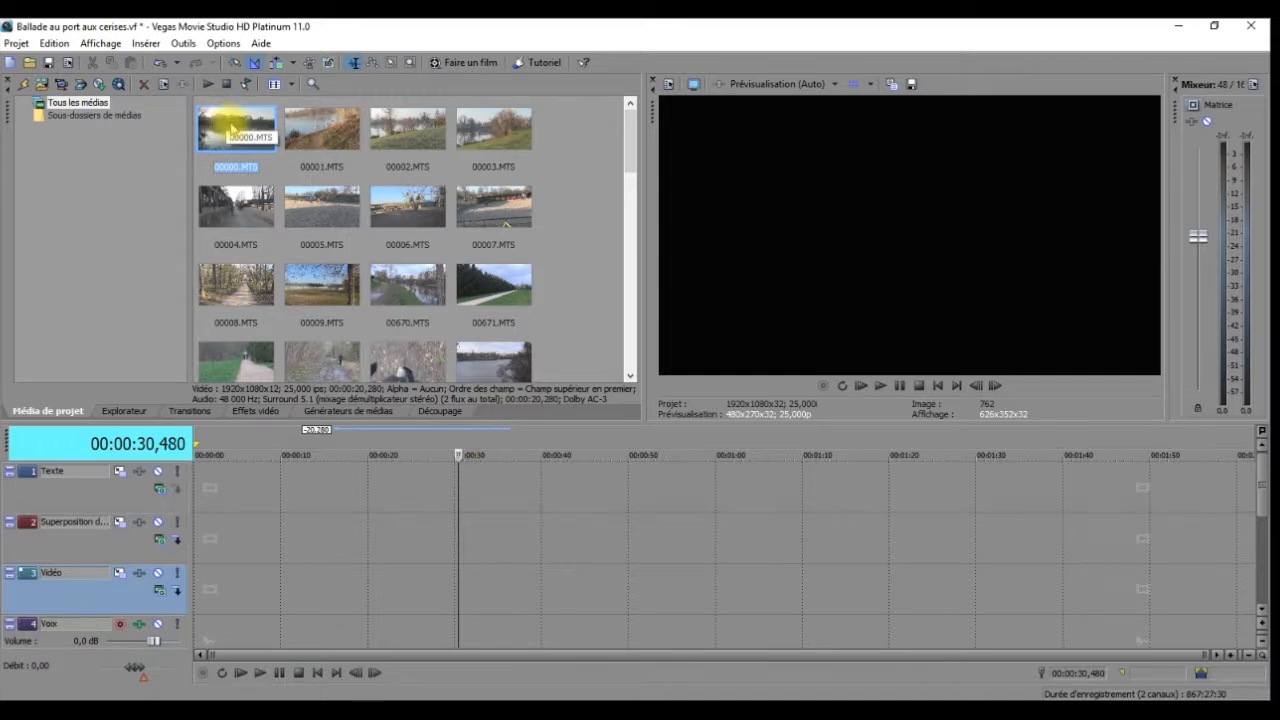
{"action": "left_click_drag", "start_coordinate": [231, 128], "coordinate": [480, 530]}
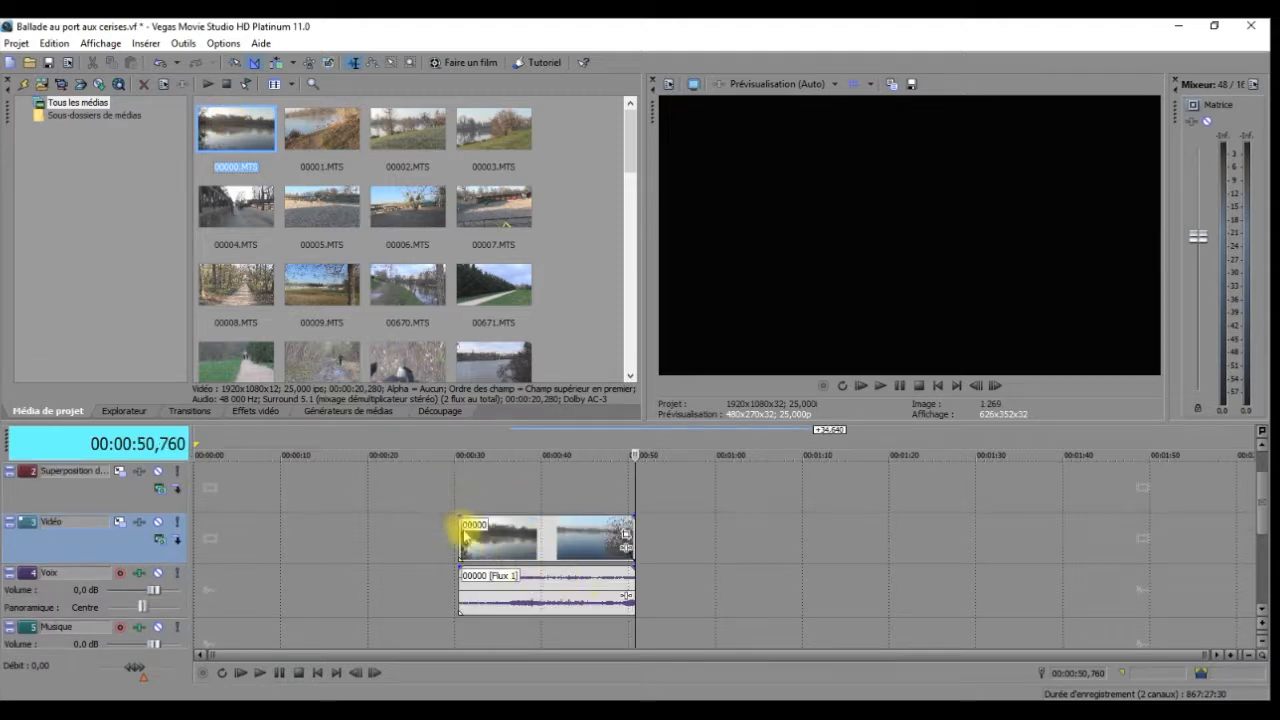
{"action": "double_click", "coordinate": [339, 150]}
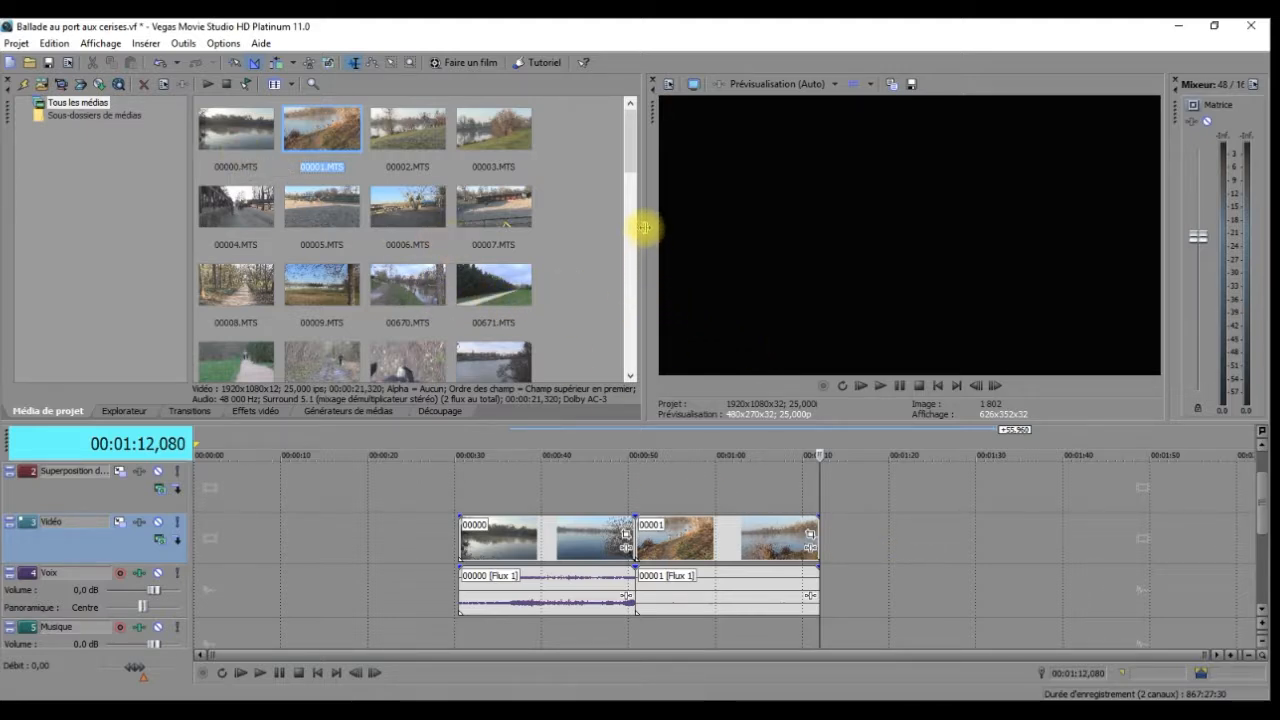
- Save the project and close the video editor
{"action": "left_click", "coordinate": [20, 43]}
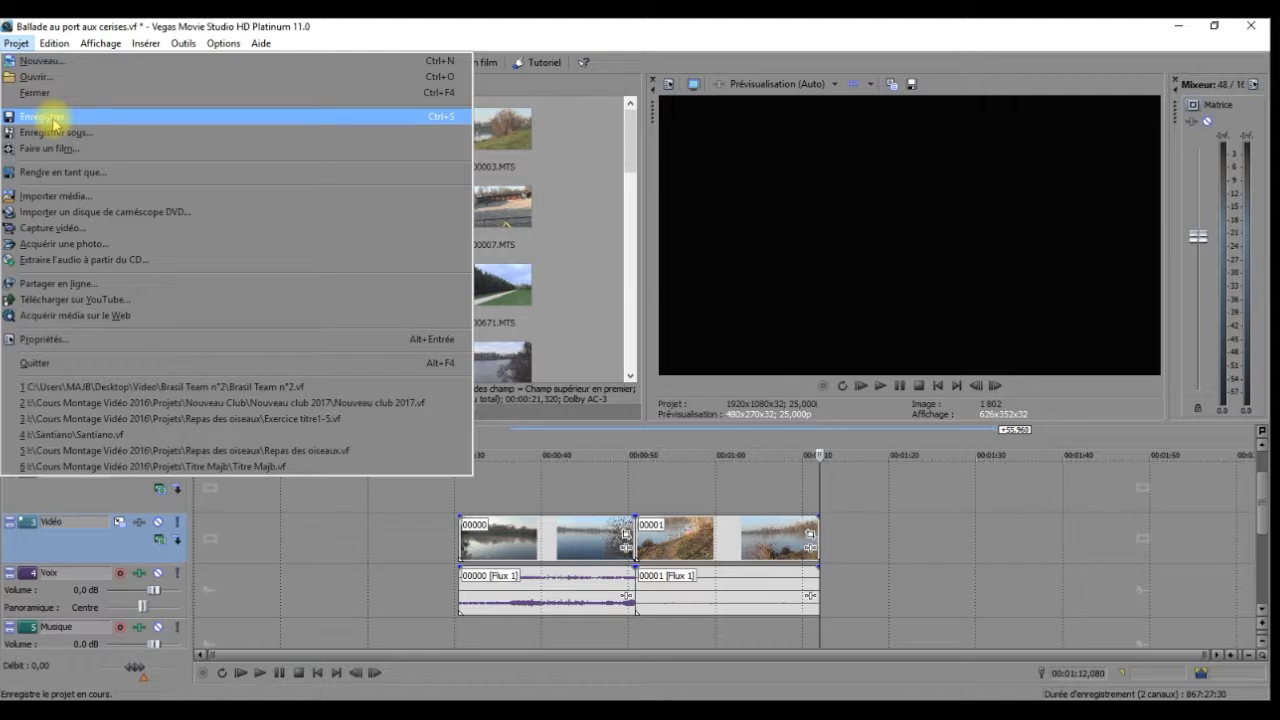
{"action": "left_click", "coordinate": [55, 121]}
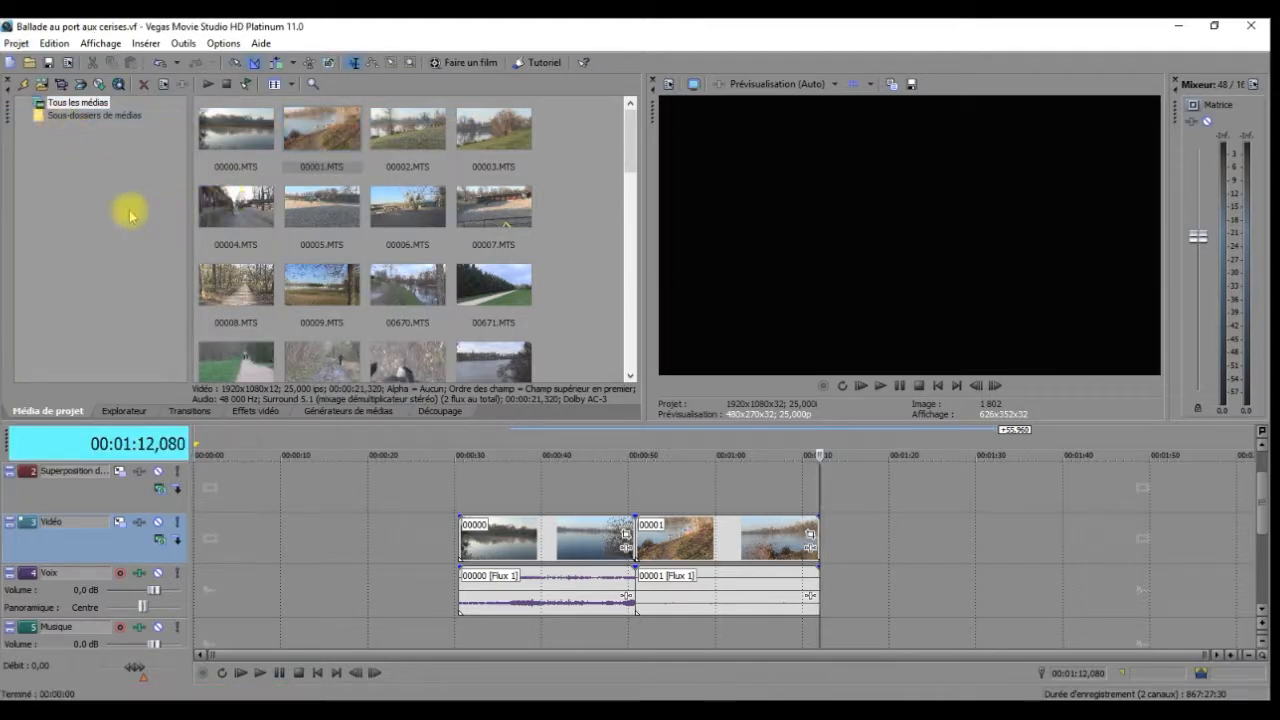
{"action": "left_click", "coordinate": [1251, 26]}
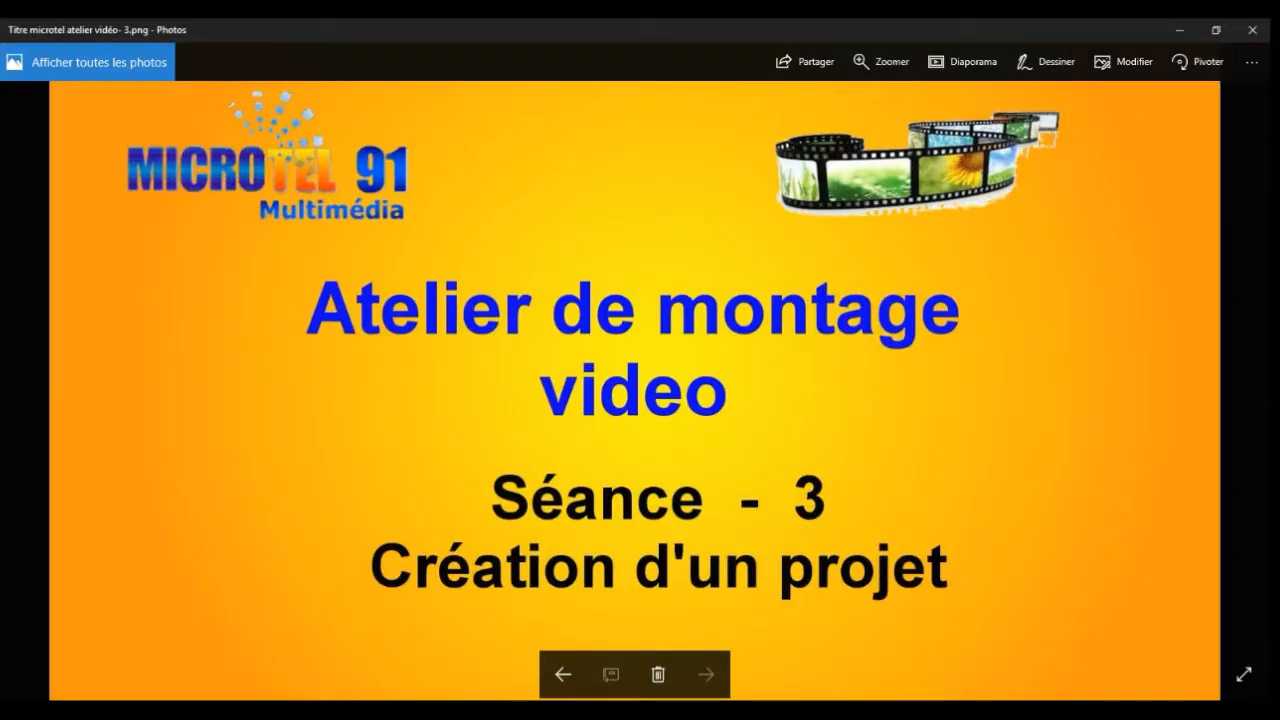
- Switch to the file explorer, check the Ballade au port aux cerises folder inside Projets for the project file, and close the window
{"action": "key", "text": "alt+Tab"}
{"action": "left_click", "coordinate": [438, 288]}
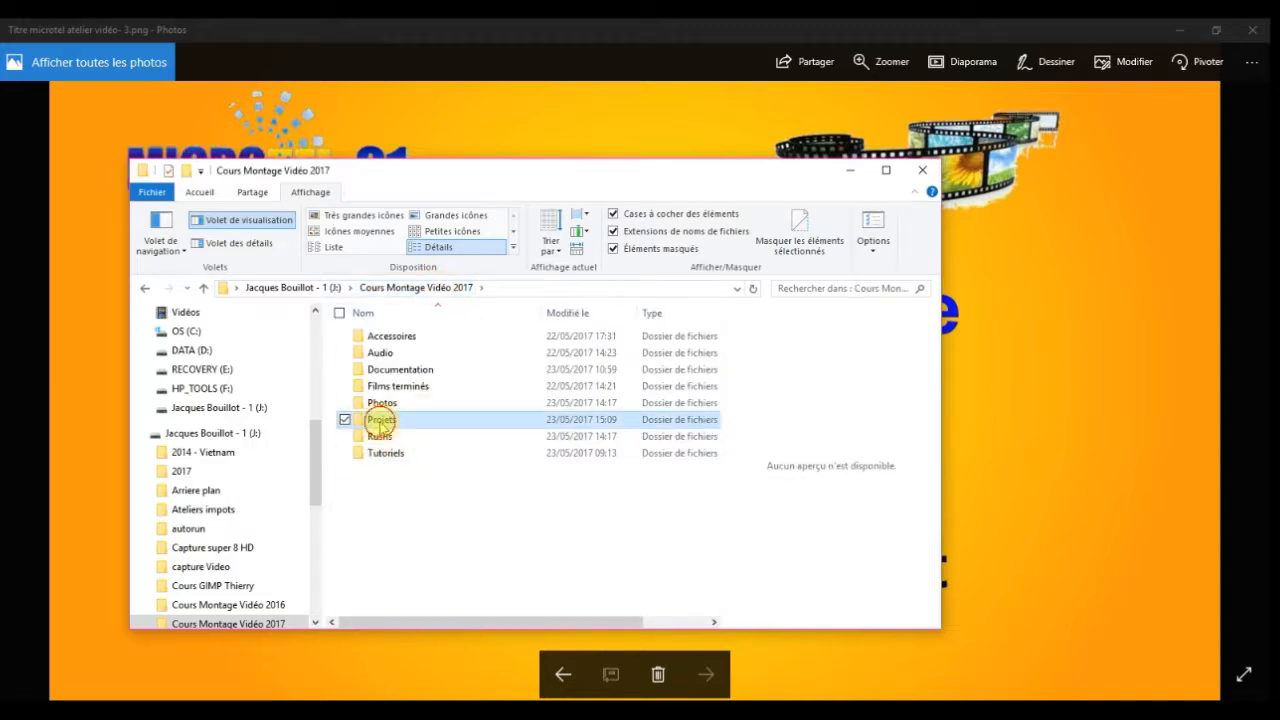
{"action": "double_click", "coordinate": [380, 425]}
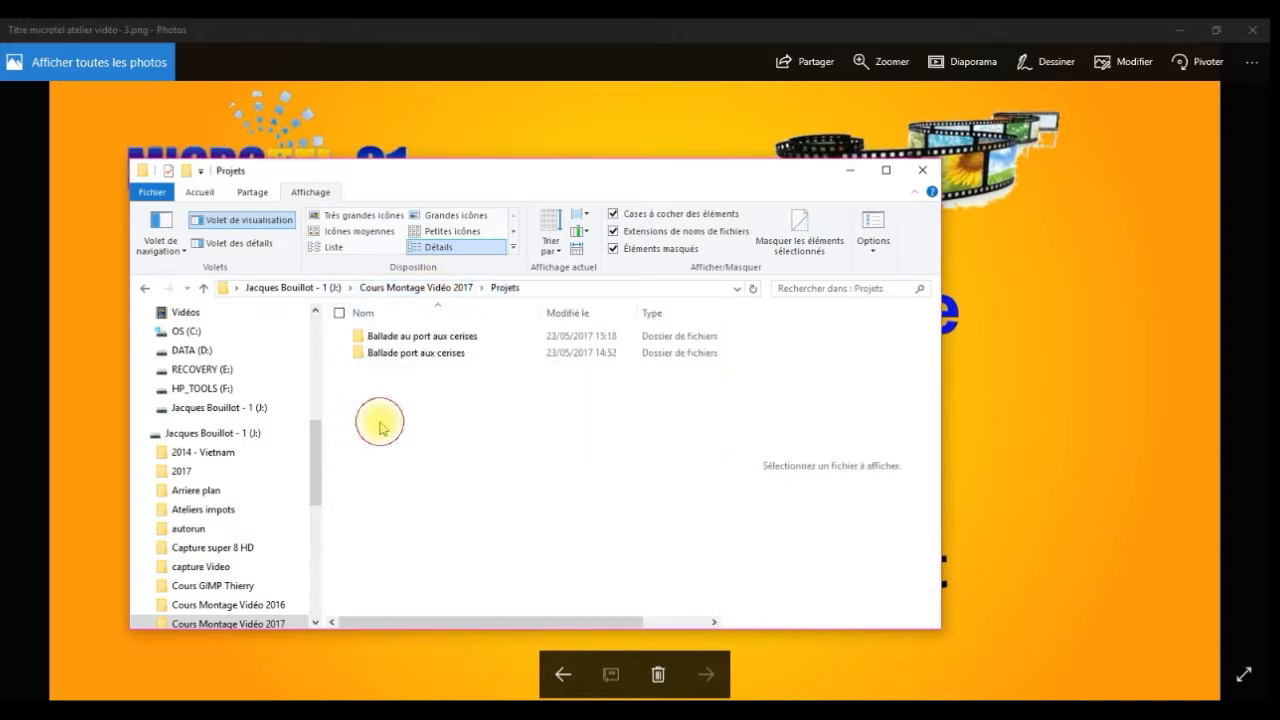
{"action": "double_click", "coordinate": [385, 340]}
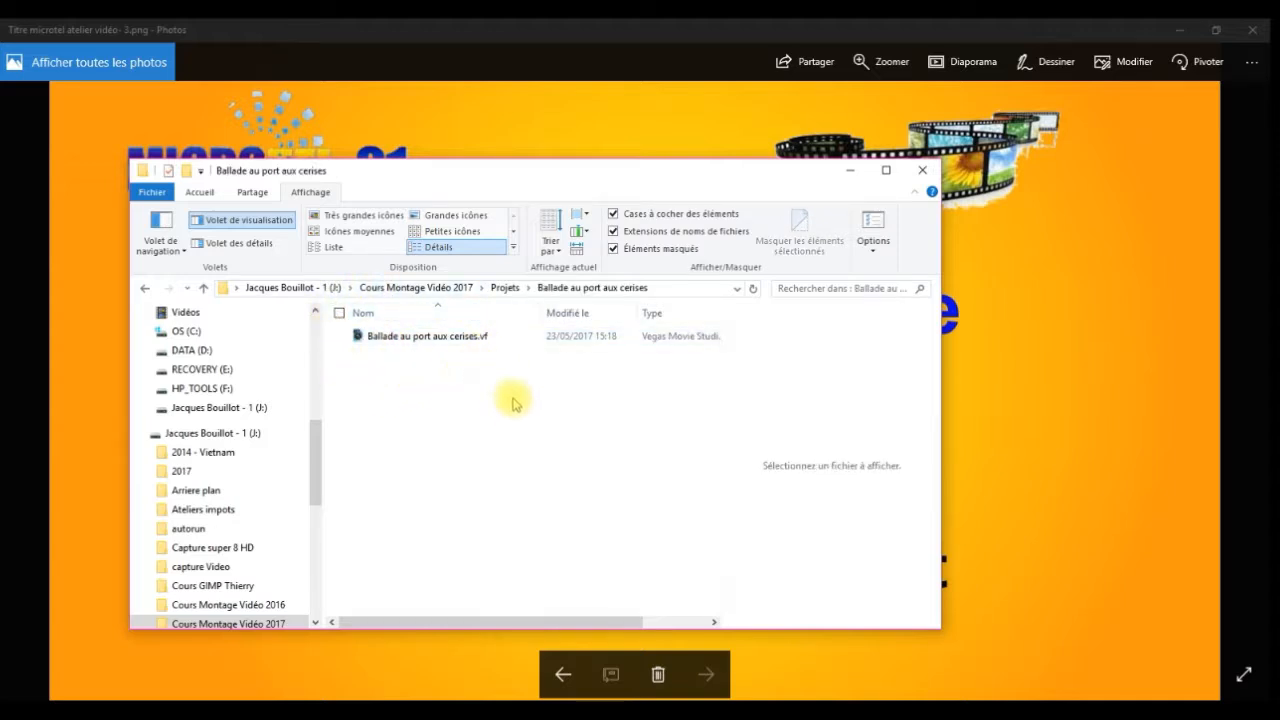
{"action": "left_click", "coordinate": [922, 176]}
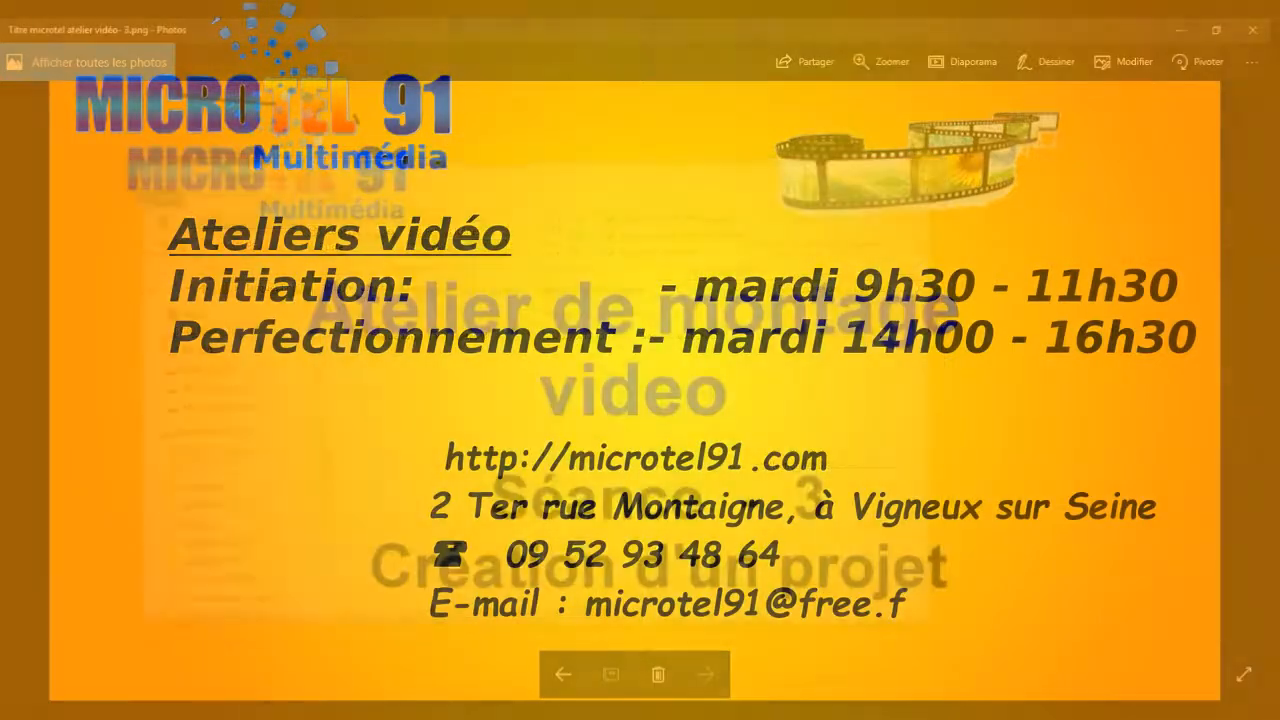